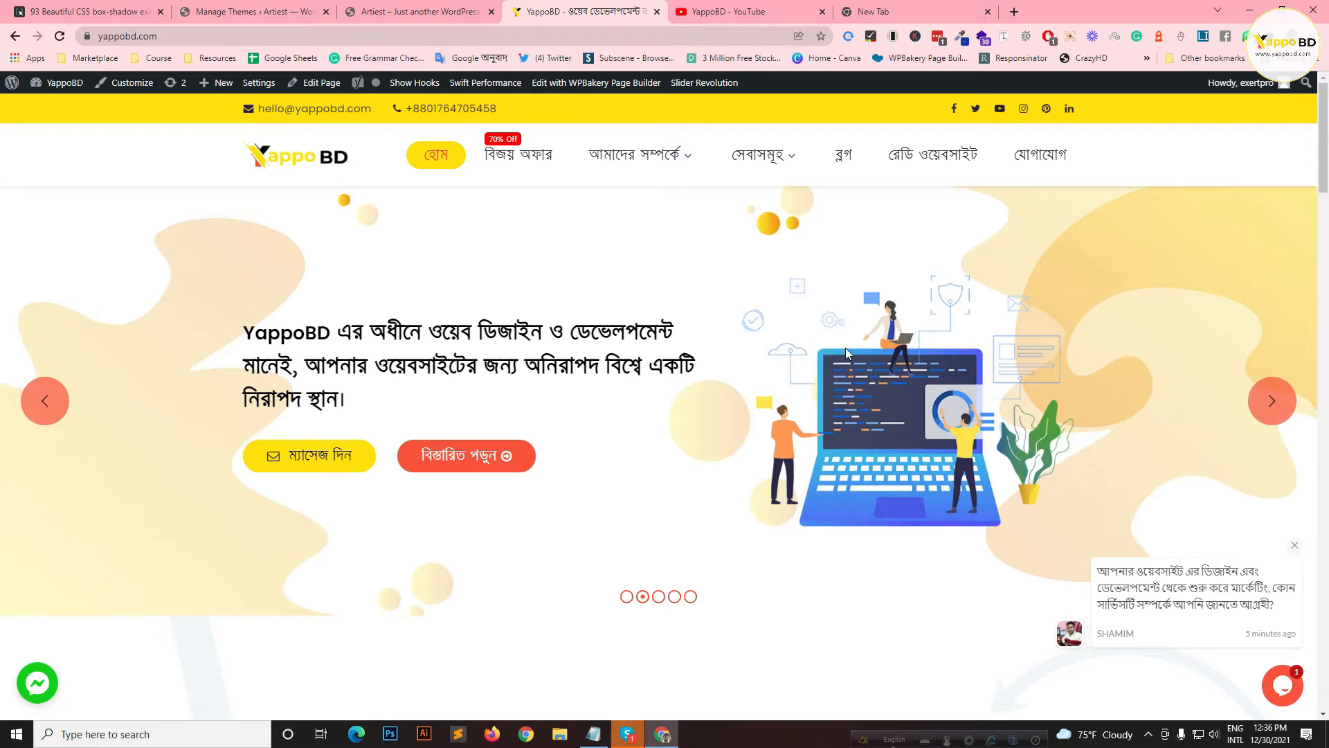
# Step: Go to wordpress.org in the new tab and browse its free Themes directory
pyautogui.click(874, 11)
pyautogui.click(642, 36)
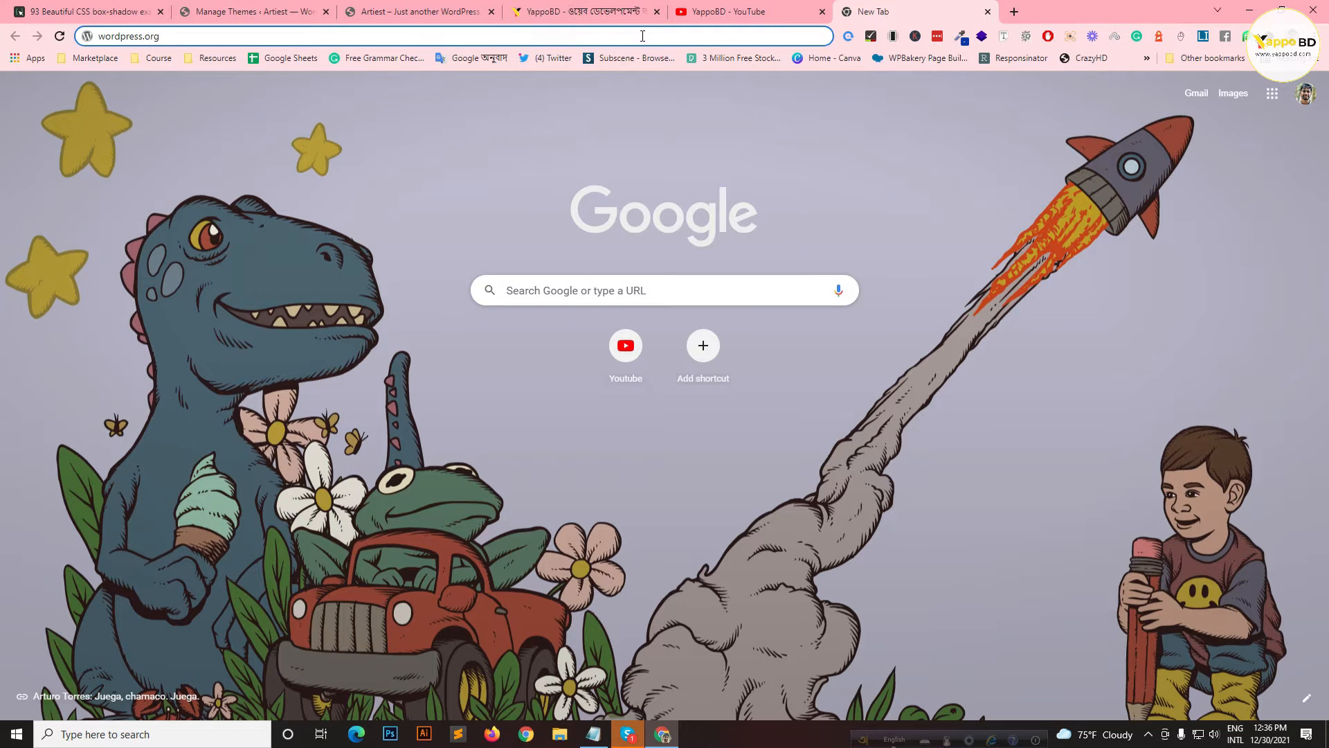
pyautogui.press('Return')
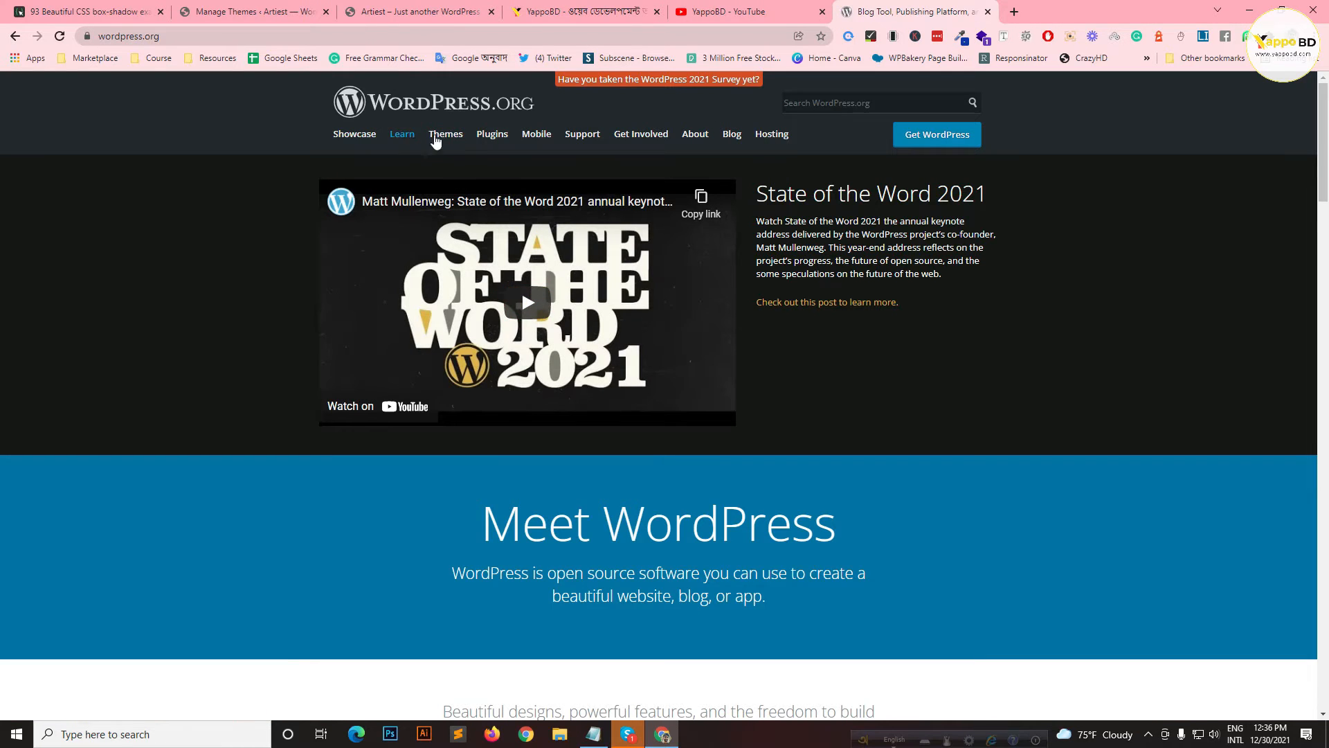
pyautogui.click(446, 137)
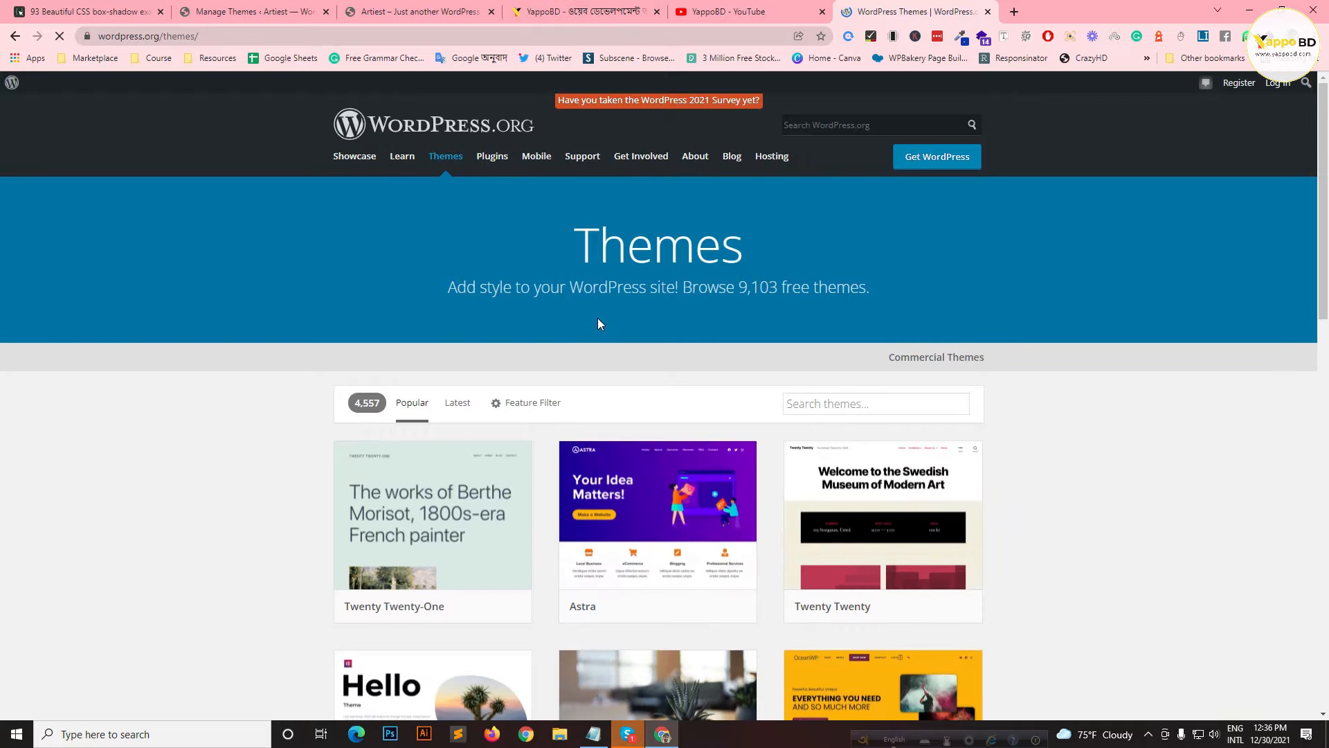
pyautogui.scroll(-2, 600, 305)
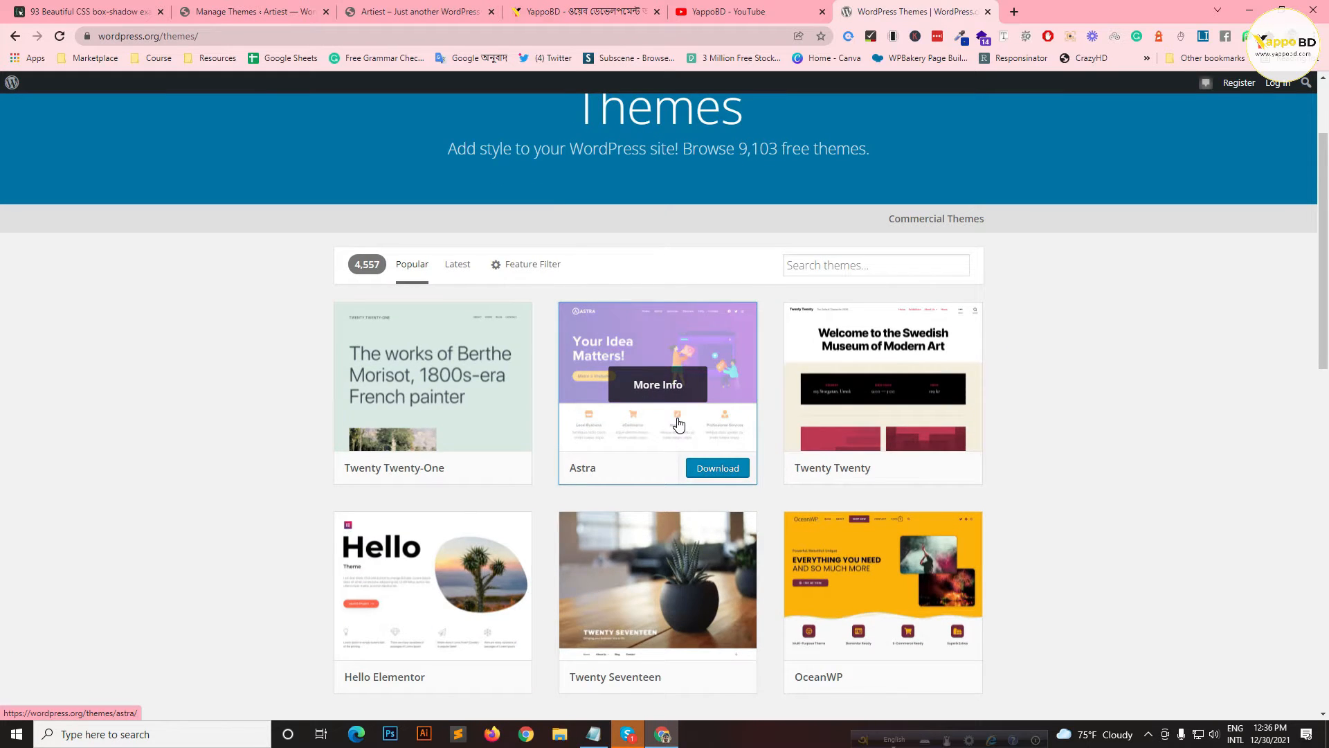
# Step: View the Astra theme page (version 3.7.6), then start a blank browser tab
pyautogui.click(678, 423)
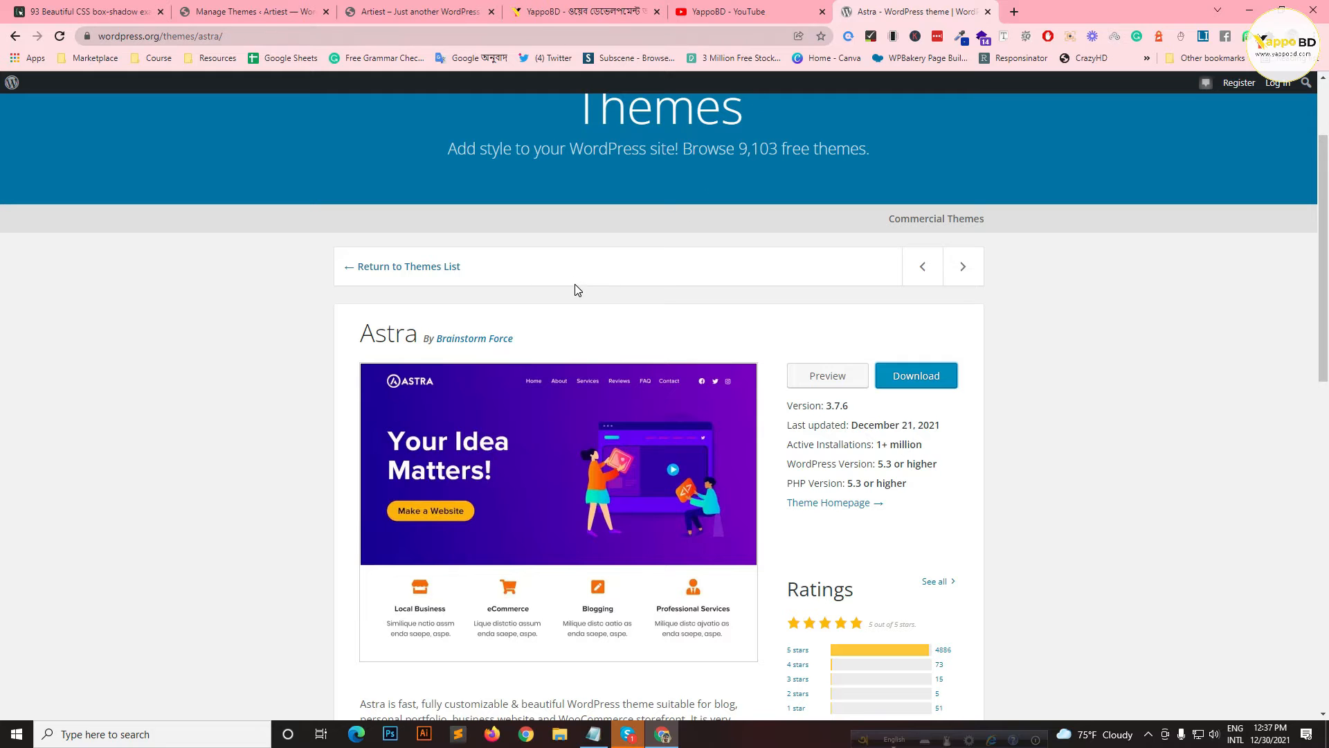
pyautogui.click(1015, 12)
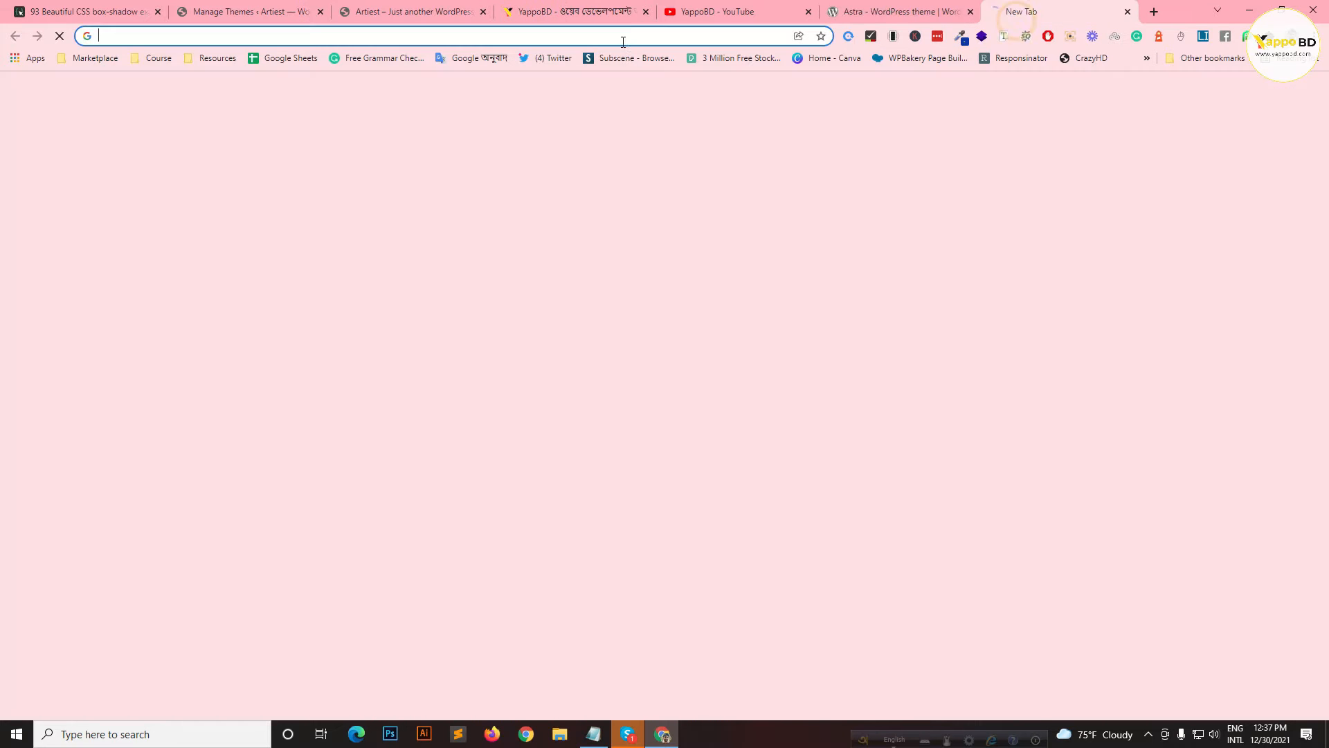
# Step: Search Google for 'child theme generator' and open the childtheme-generator.com result
pyautogui.click(629, 36)
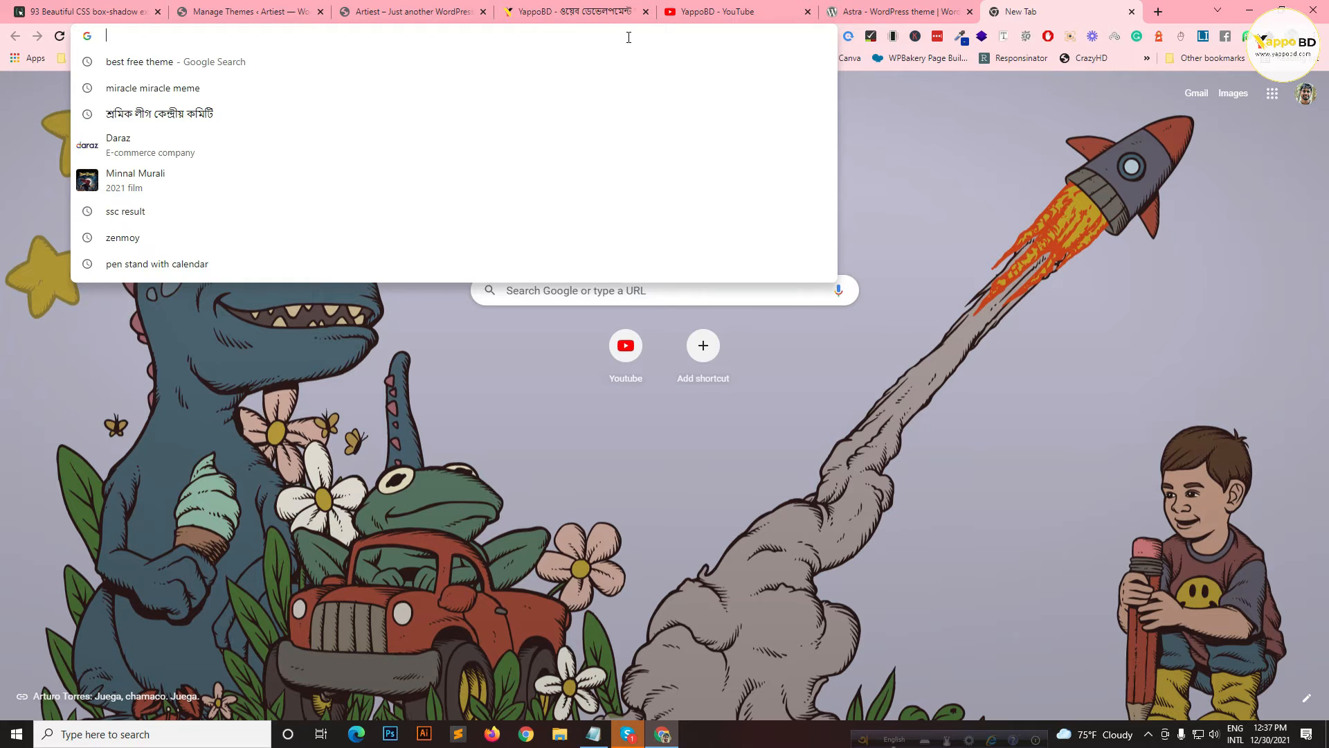
pyautogui.write('cha')
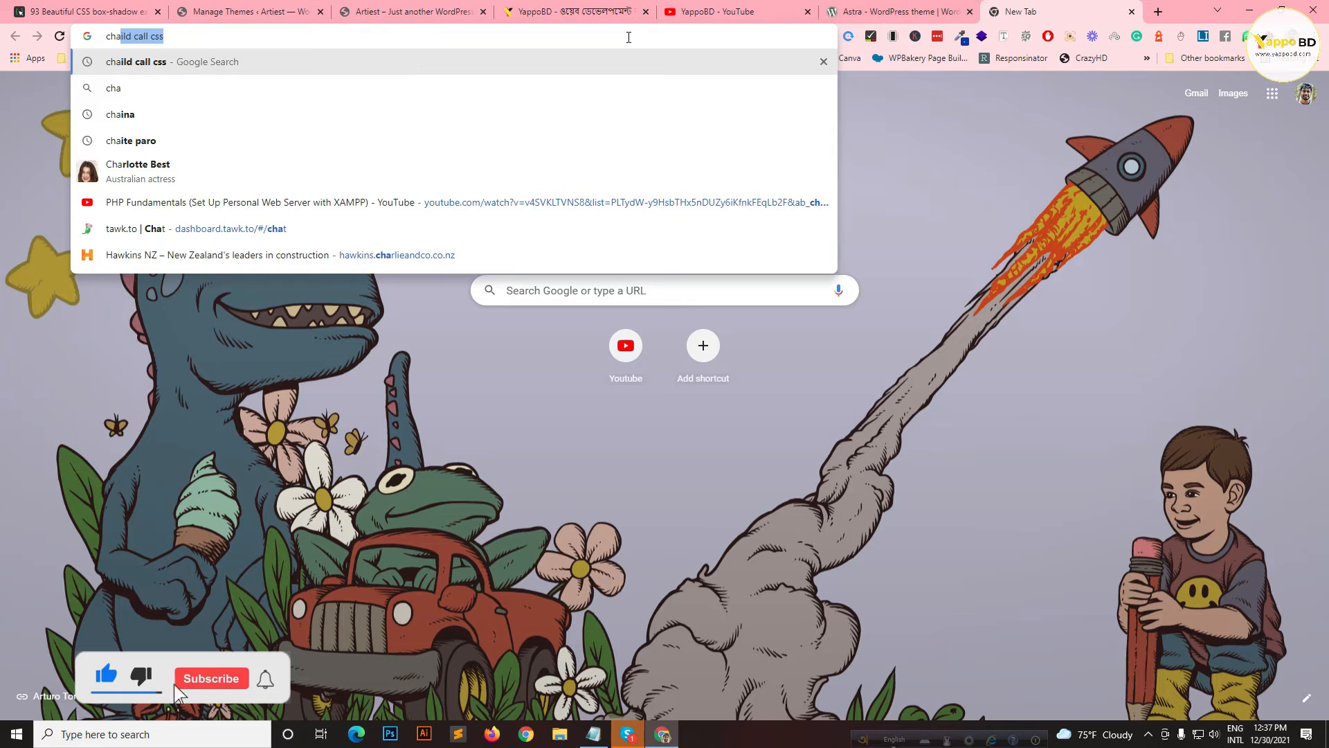
pyautogui.write('i')
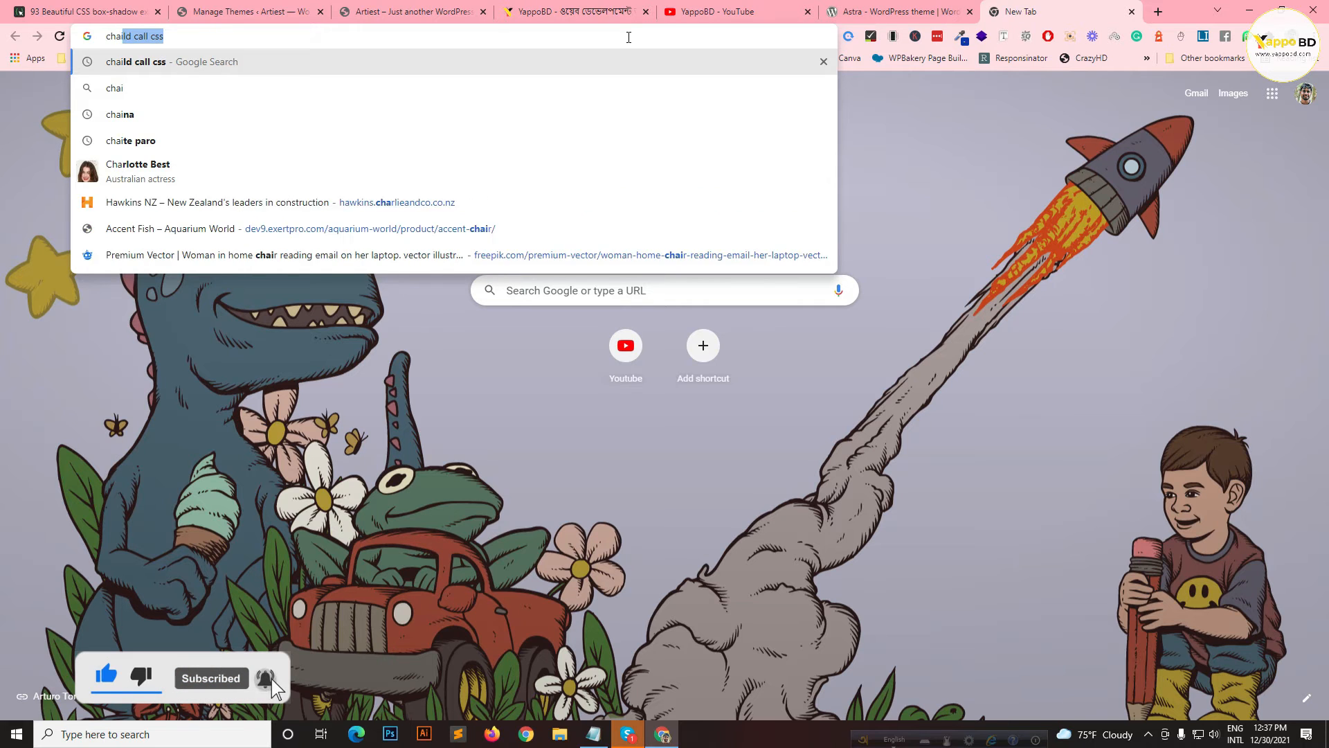
pyautogui.write('ld the')
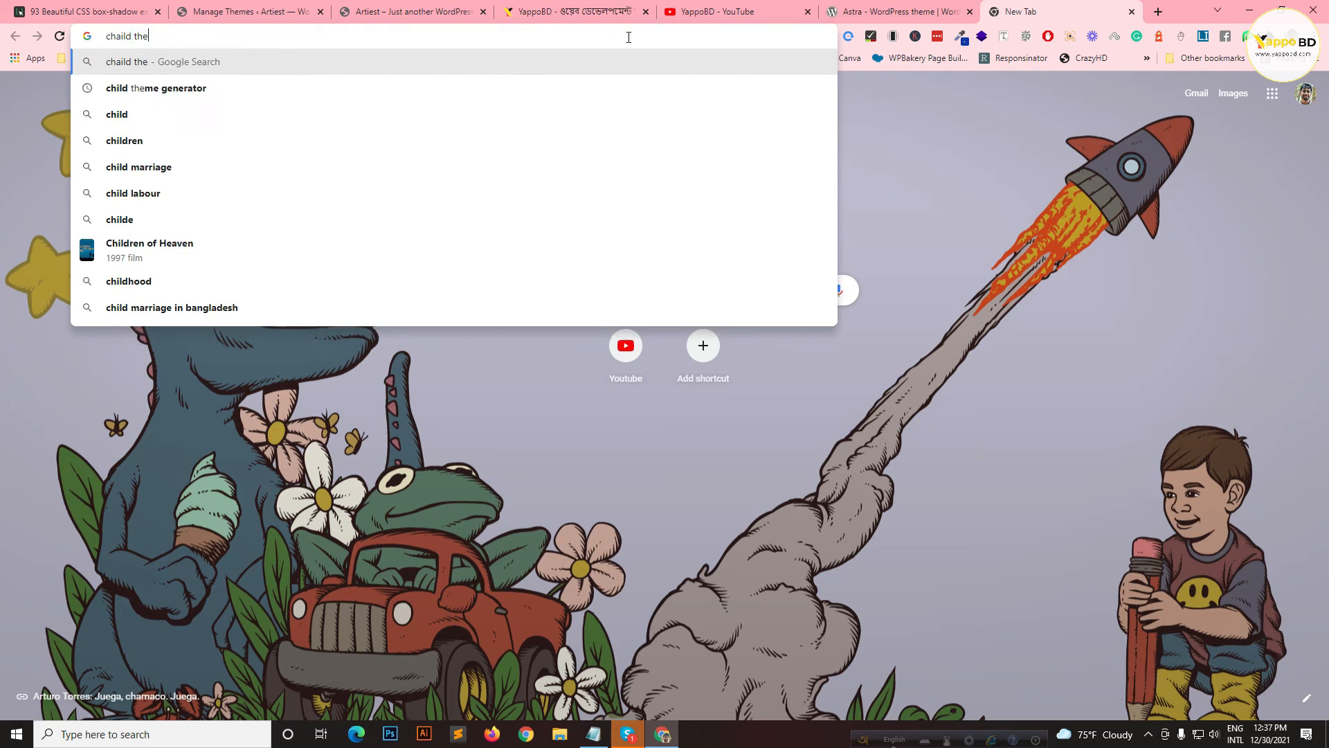
pyautogui.write('me gene')
pyautogui.press('Down')
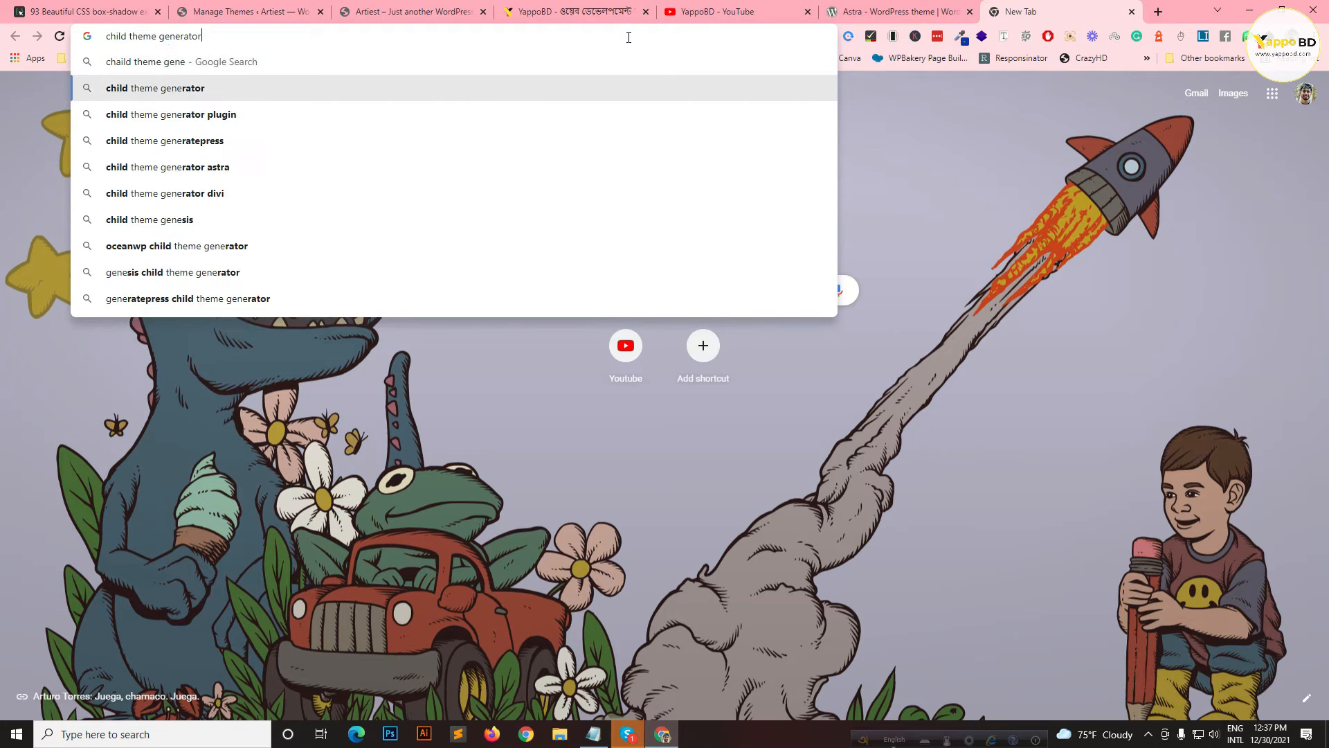
pyautogui.press('Return')
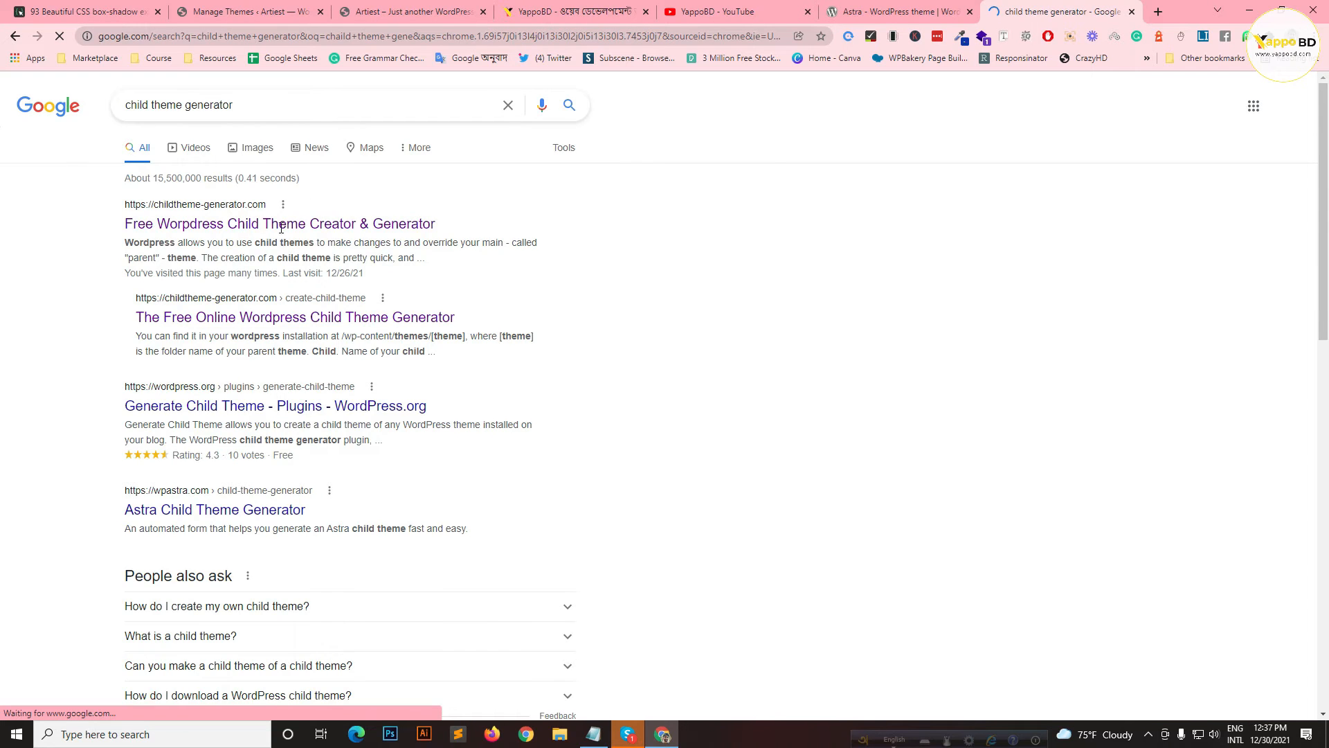
pyautogui.click(275, 223)
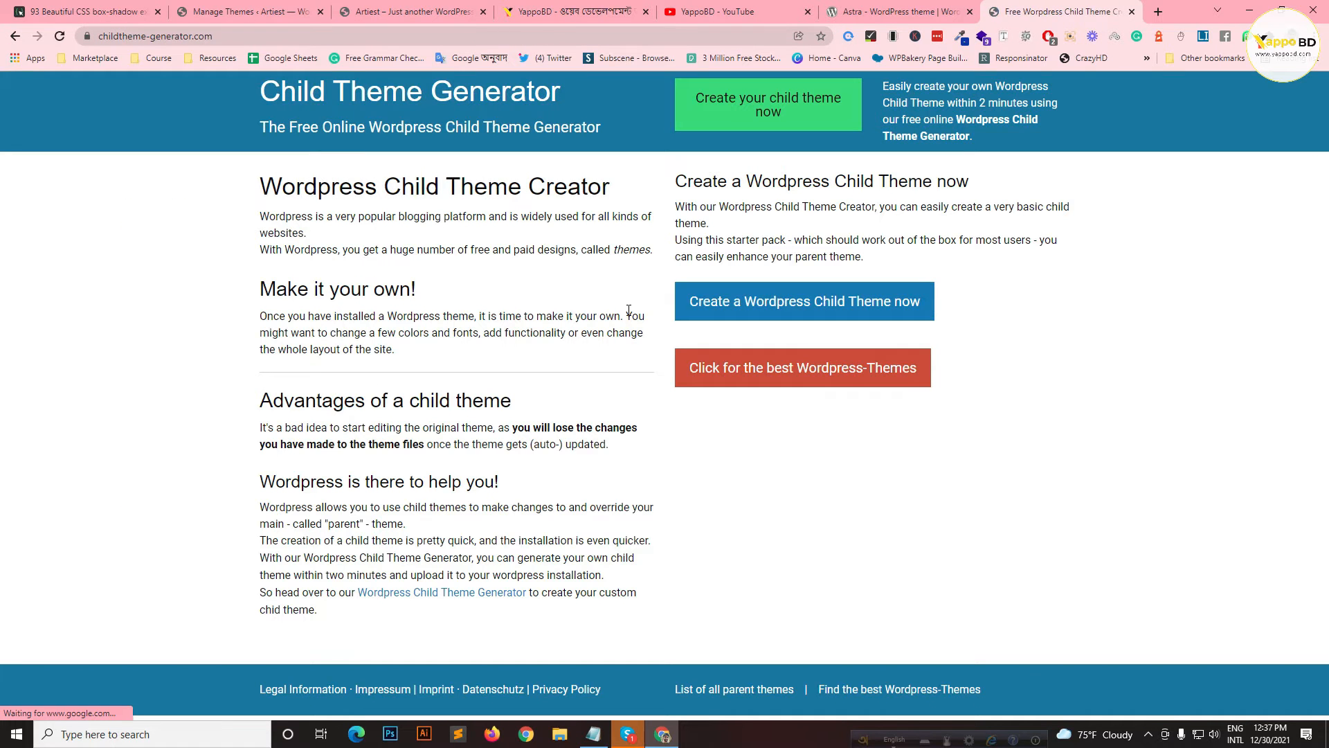
# Step: Set the parent theme name to Astra, copied from its theme page, and slug 'astra'
pyautogui.click(811, 309)
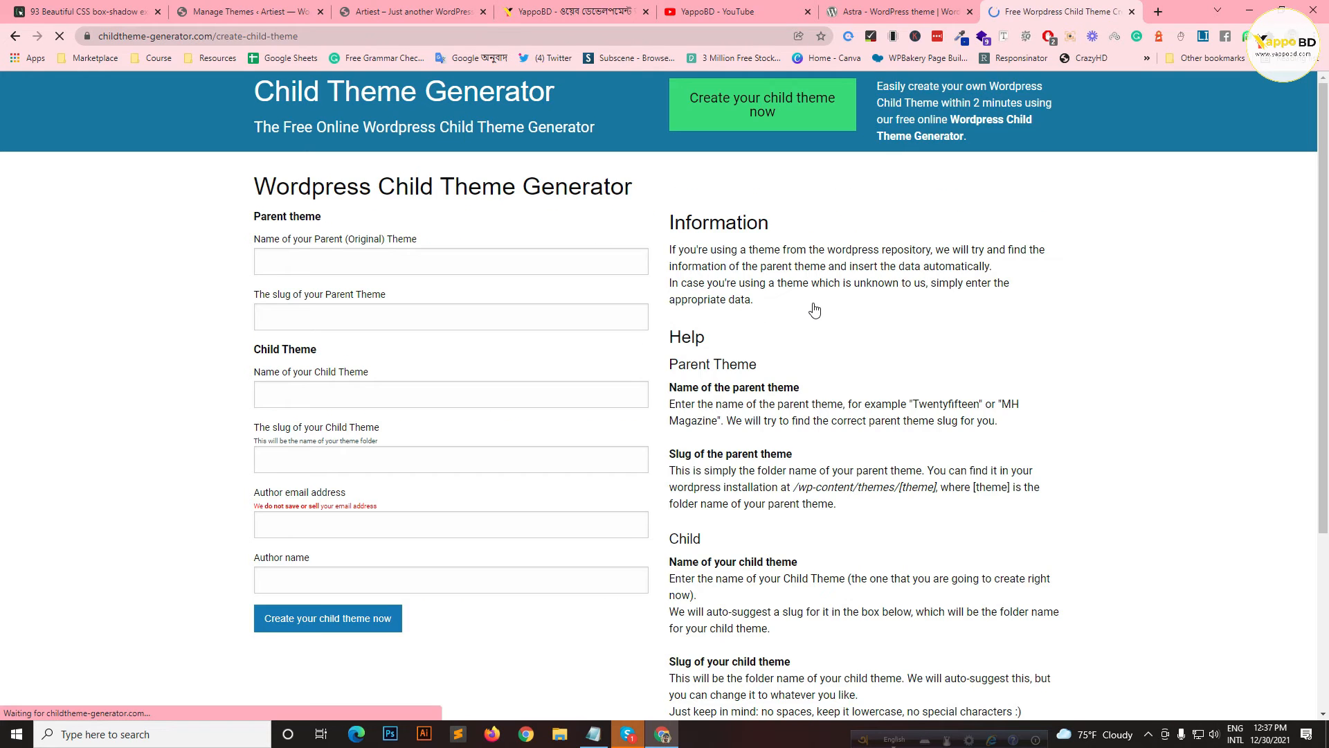
pyautogui.click(380, 262)
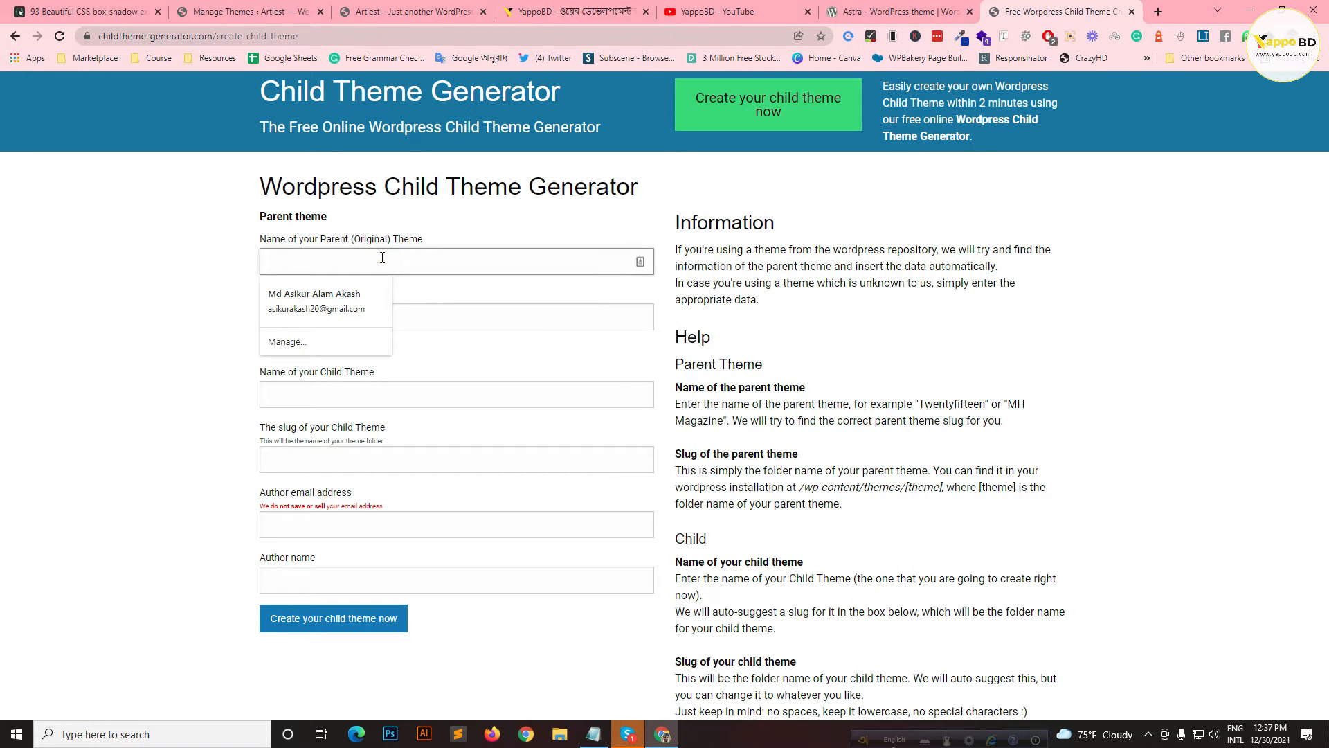
pyautogui.click(952, 7)
pyautogui.moveTo(339, 329); pyautogui.dragTo(435, 338)
pyautogui.hotkey('ctrl', 'c')
pyautogui.click(1045, 11)
pyautogui.click(415, 259)
pyautogui.hotkey('ctrl', 'v')
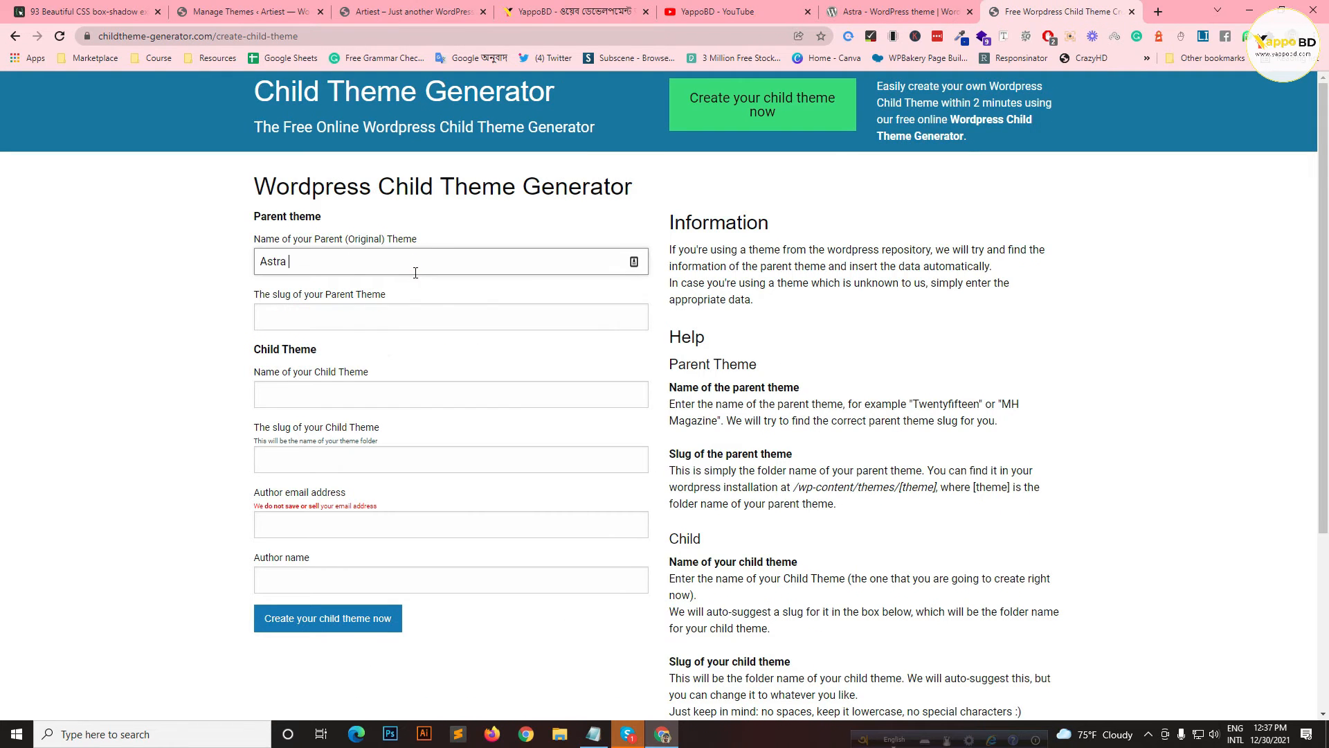
pyautogui.click(529, 308)
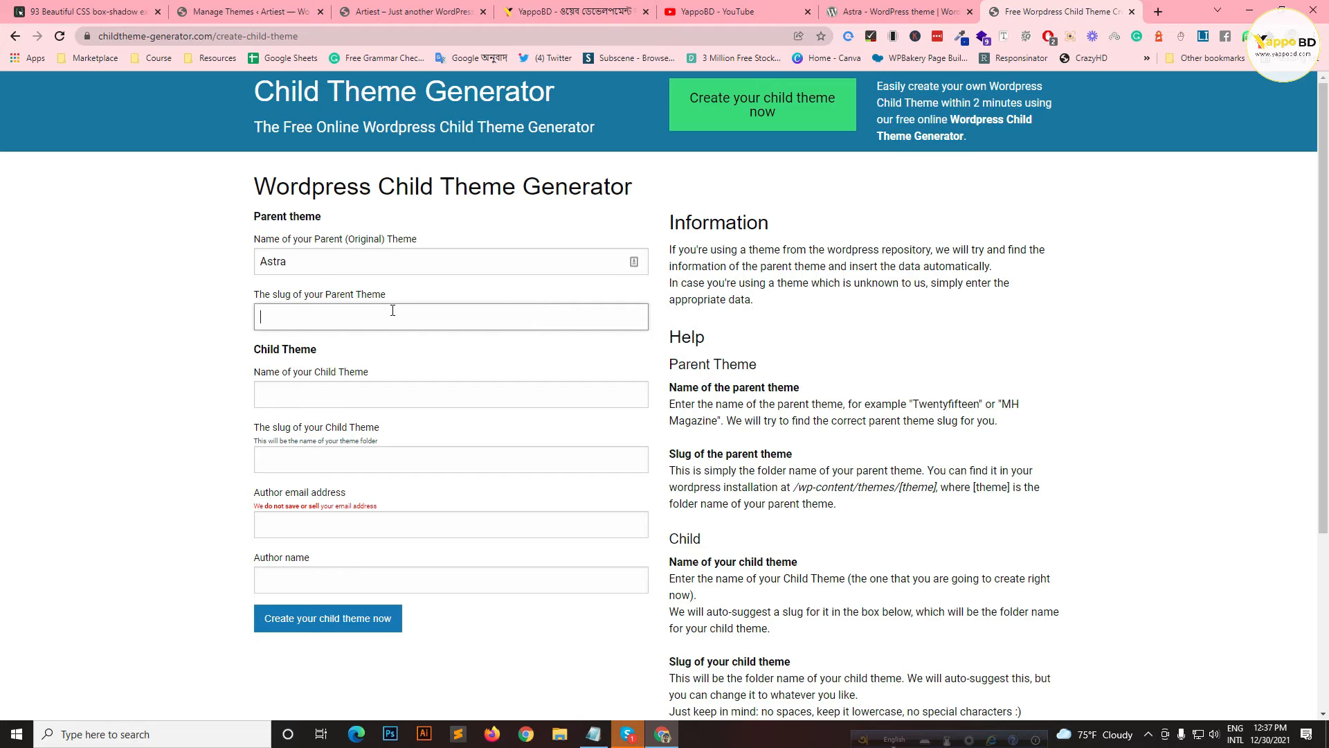
pyautogui.write('astra')
# Step: Name the child theme astra-child, reusing the copied Astra text
pyautogui.click(269, 388)
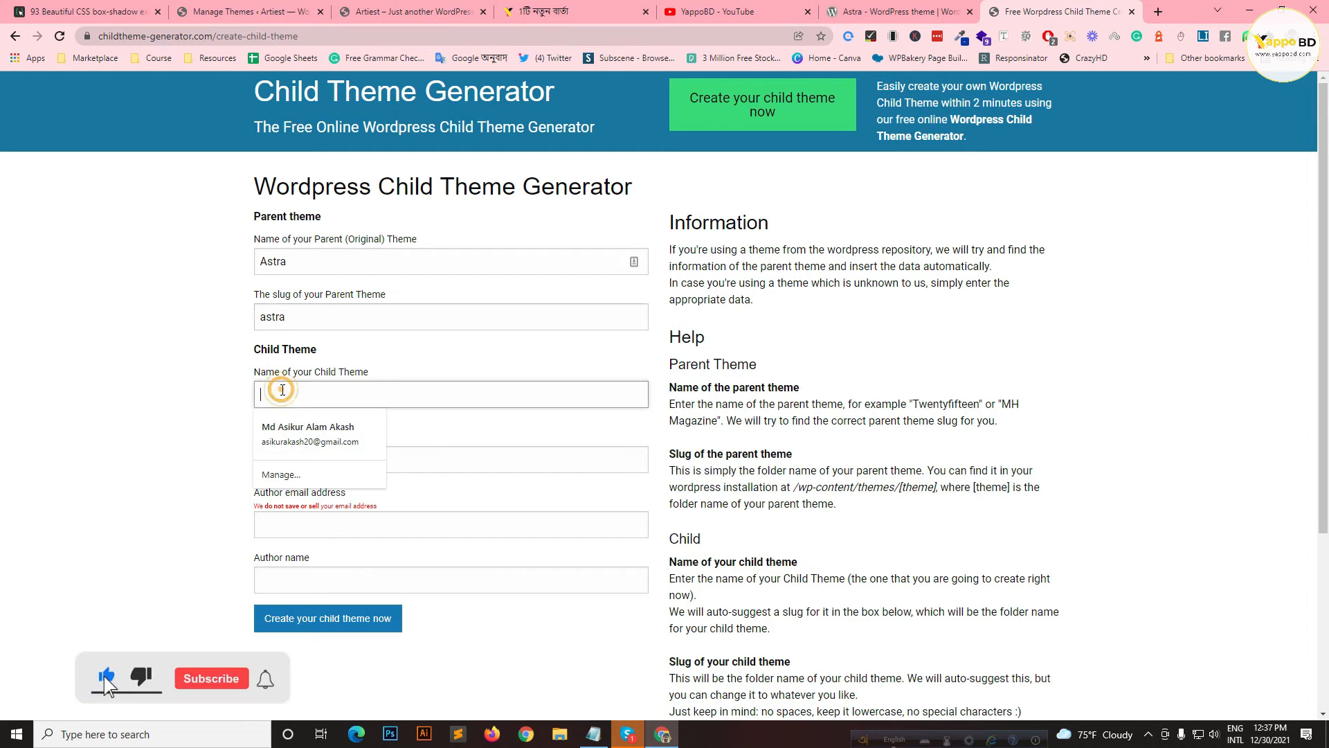
pyautogui.doubleClick(329, 261)
pyautogui.hotkey('ctrl', 'c')
pyautogui.click(326, 389)
pyautogui.hotkey('ctrl', 'v')
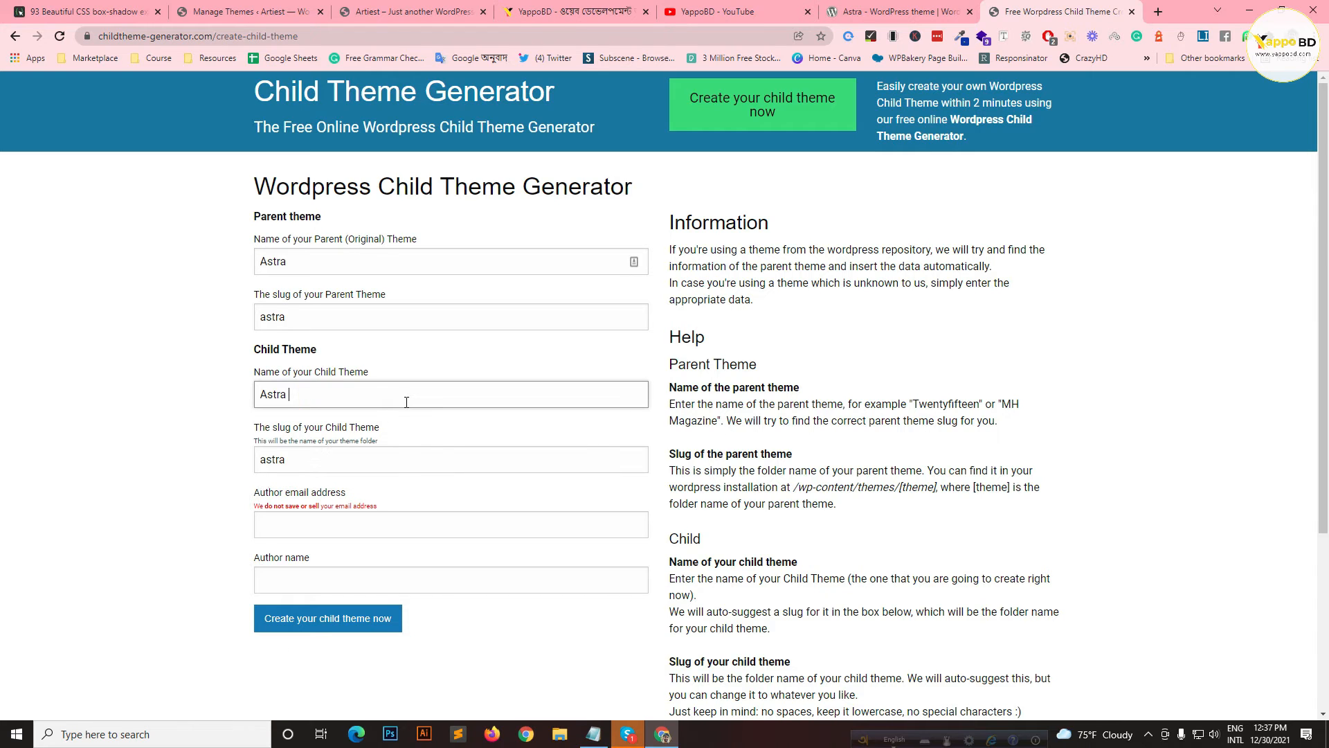
pyautogui.press('BackSpace')
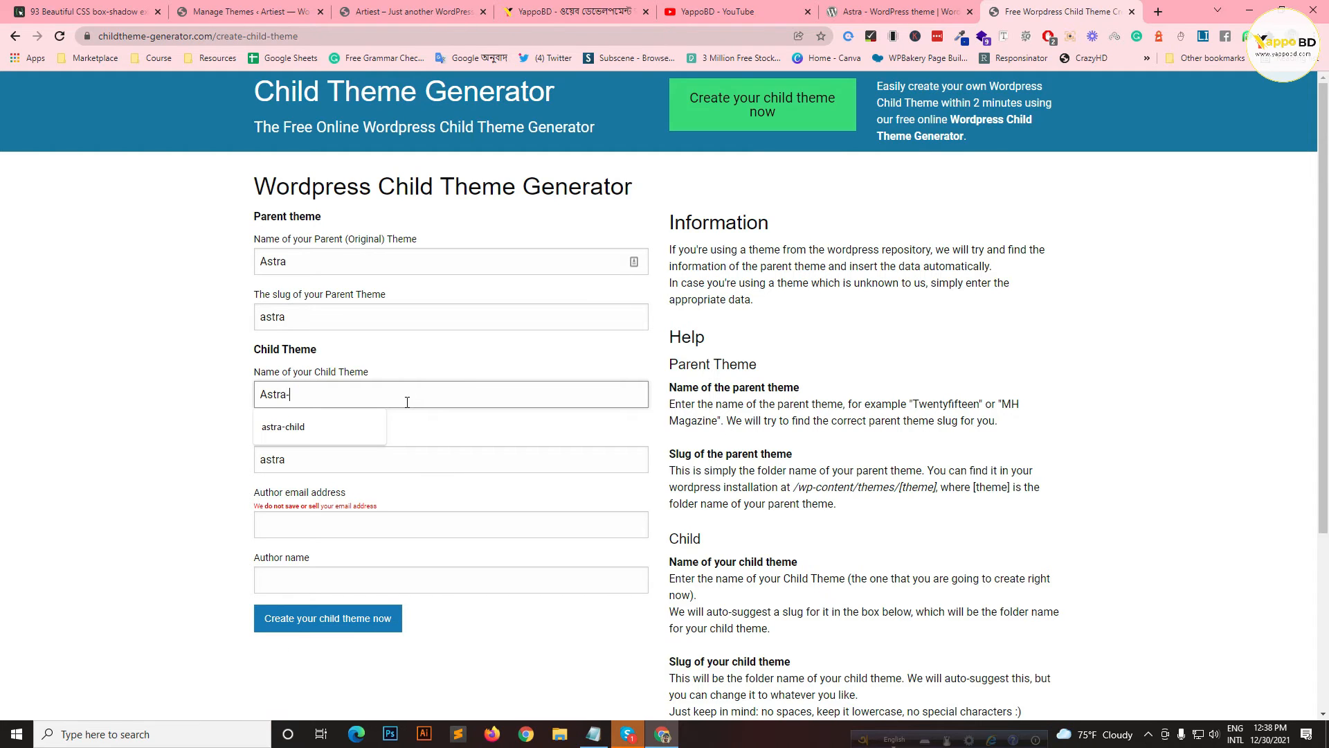
pyautogui.click(341, 435)
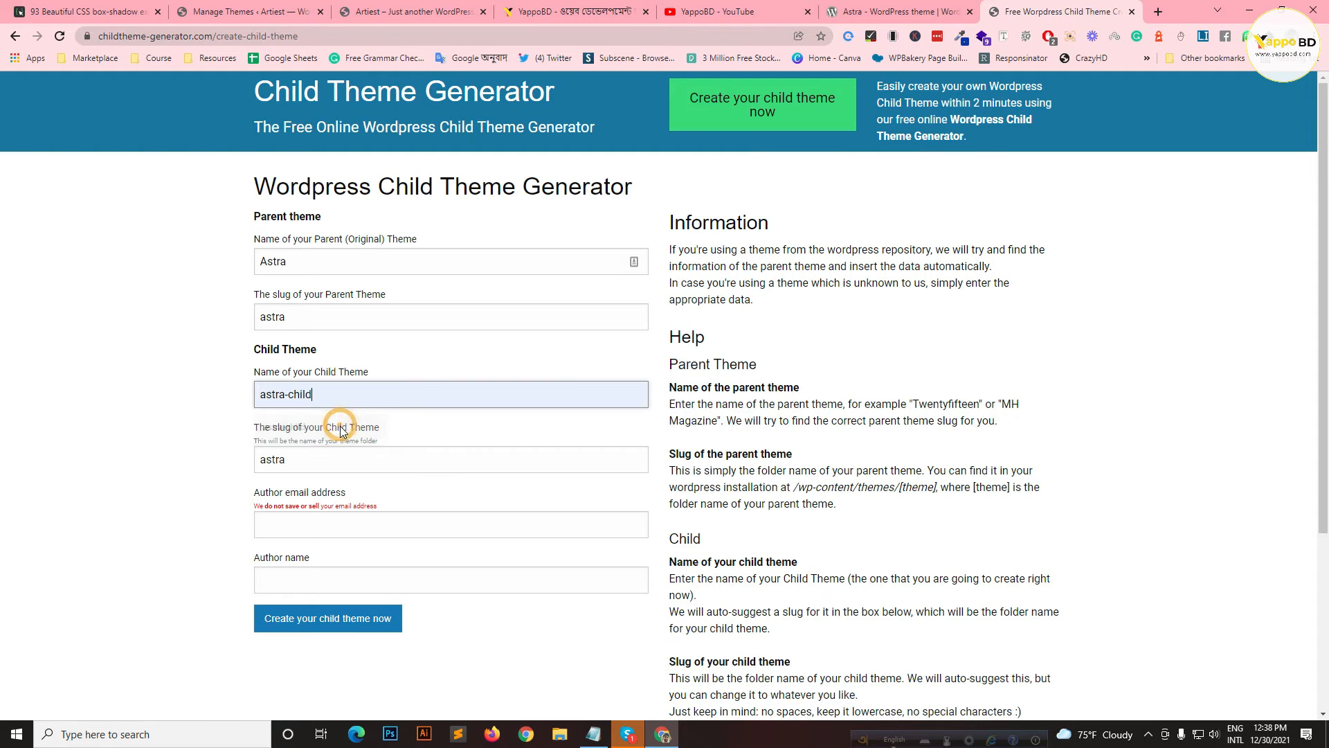
# Step: Fill in the author e-mail and author name, then create the child theme
pyautogui.scroll(-1, 368, 458)
pyautogui.click(346, 456)
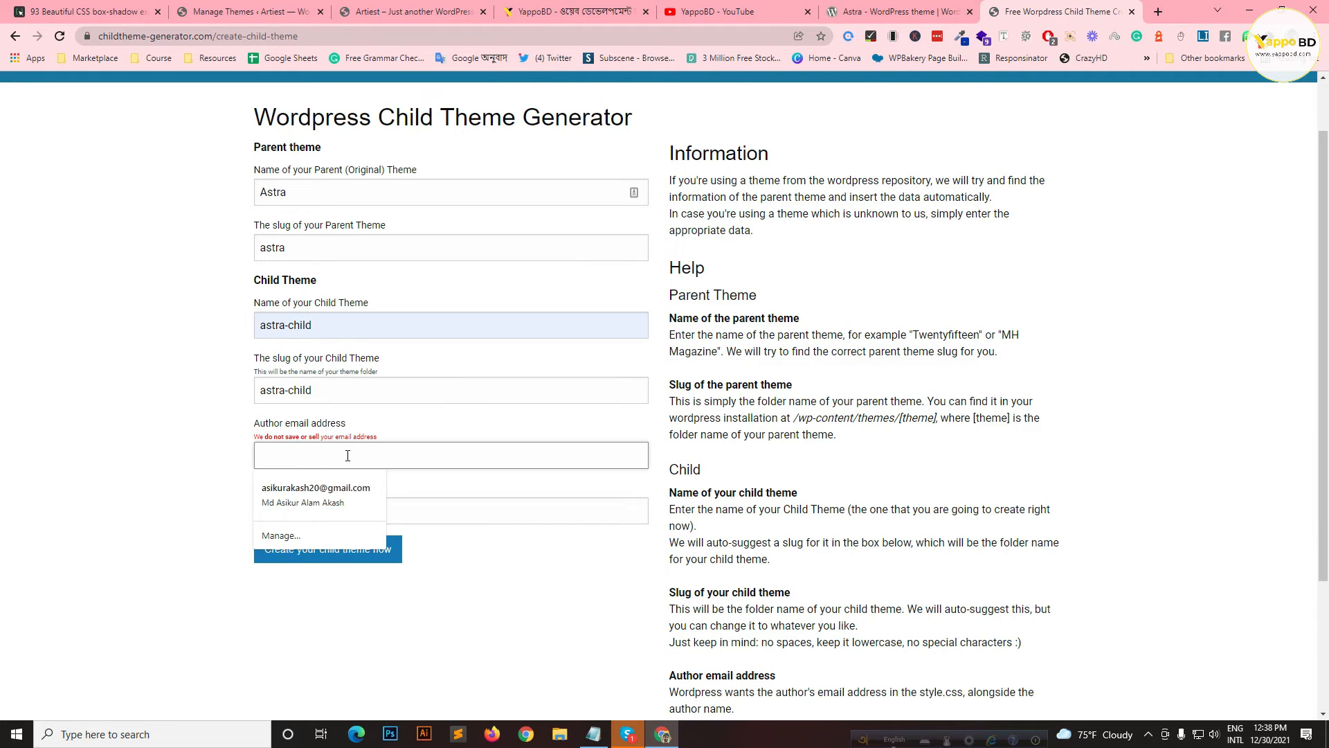
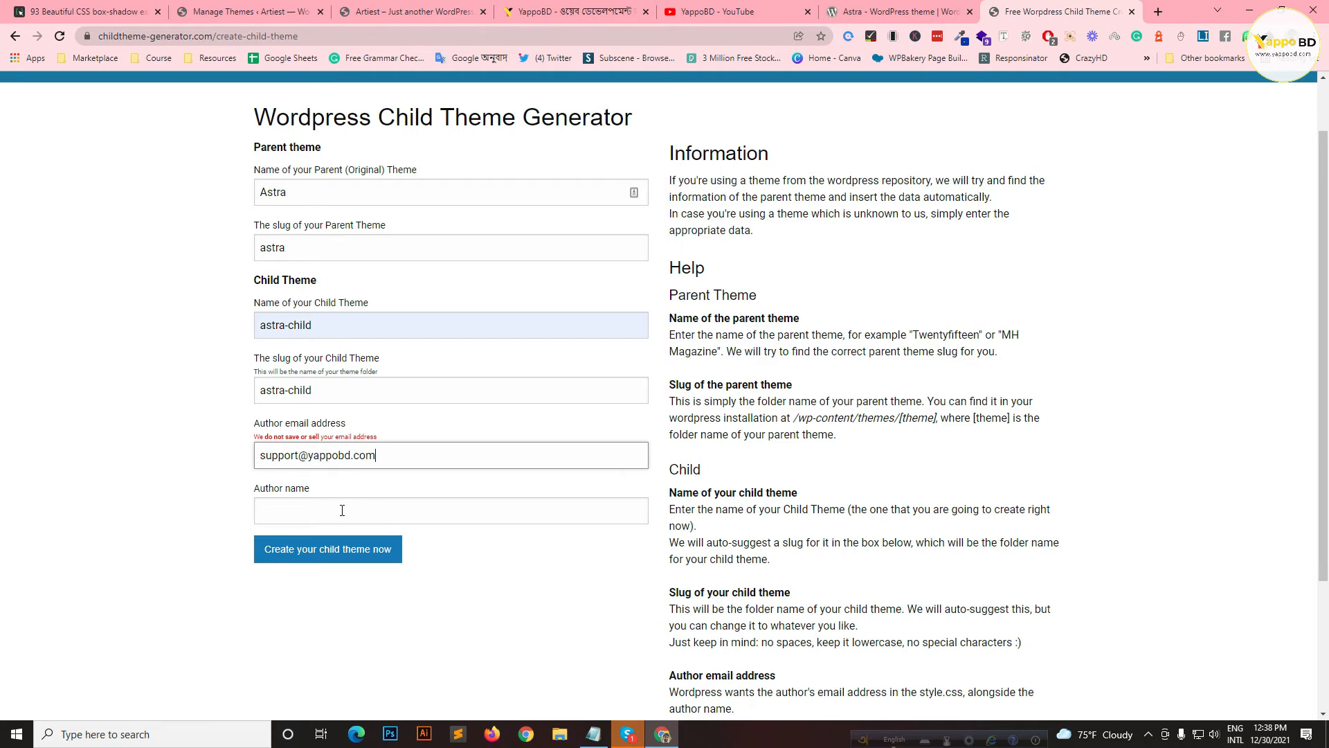
pyautogui.click(342, 510)
pyautogui.click(338, 538)
pyautogui.click(352, 554)
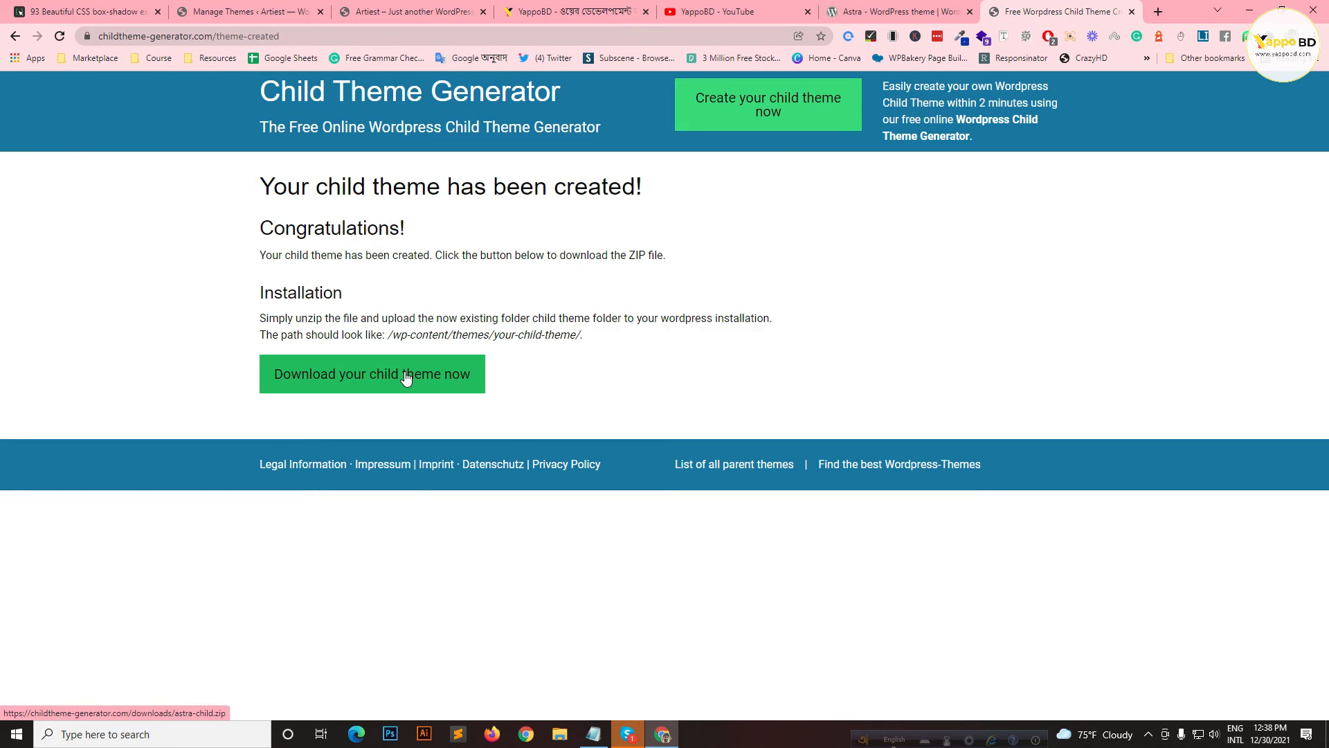
# Step: Download astra-child.zip, open it in WinRAR, and open functions.php in the code editor
pyautogui.click(406, 378)
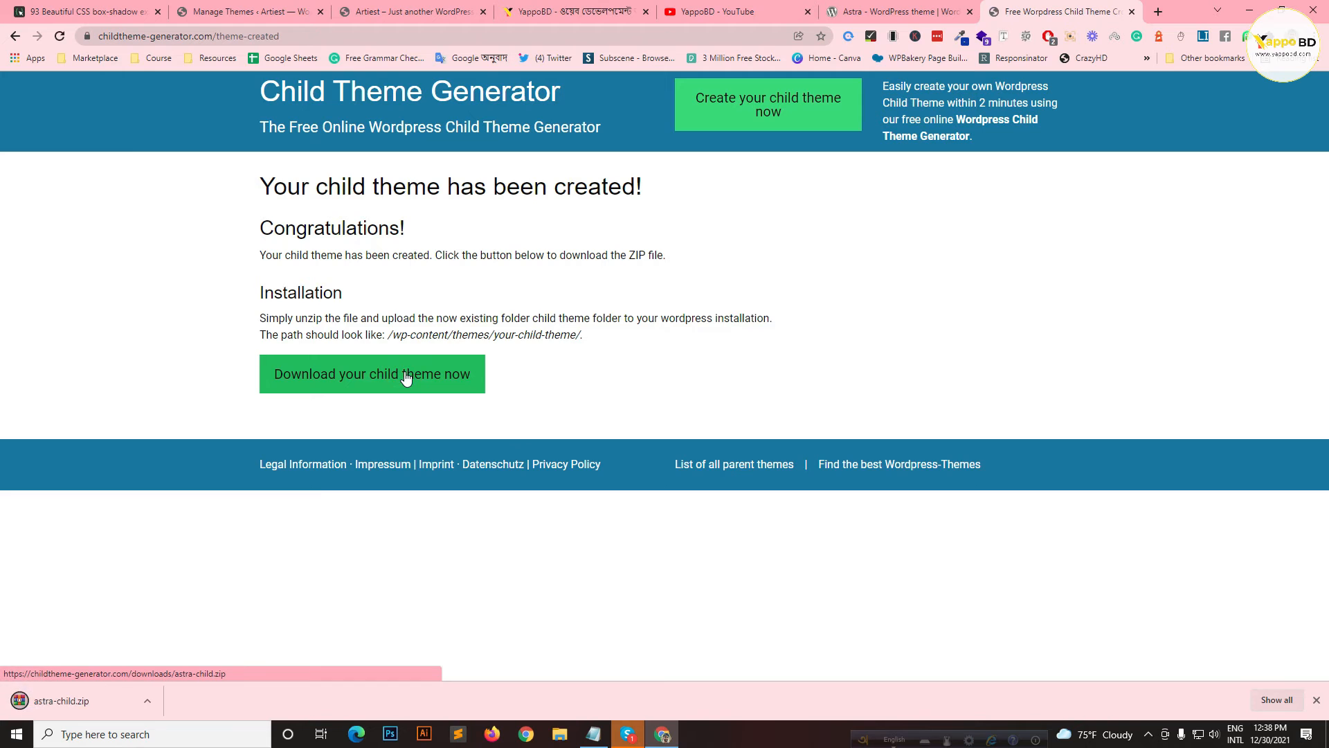
pyautogui.click(81, 702)
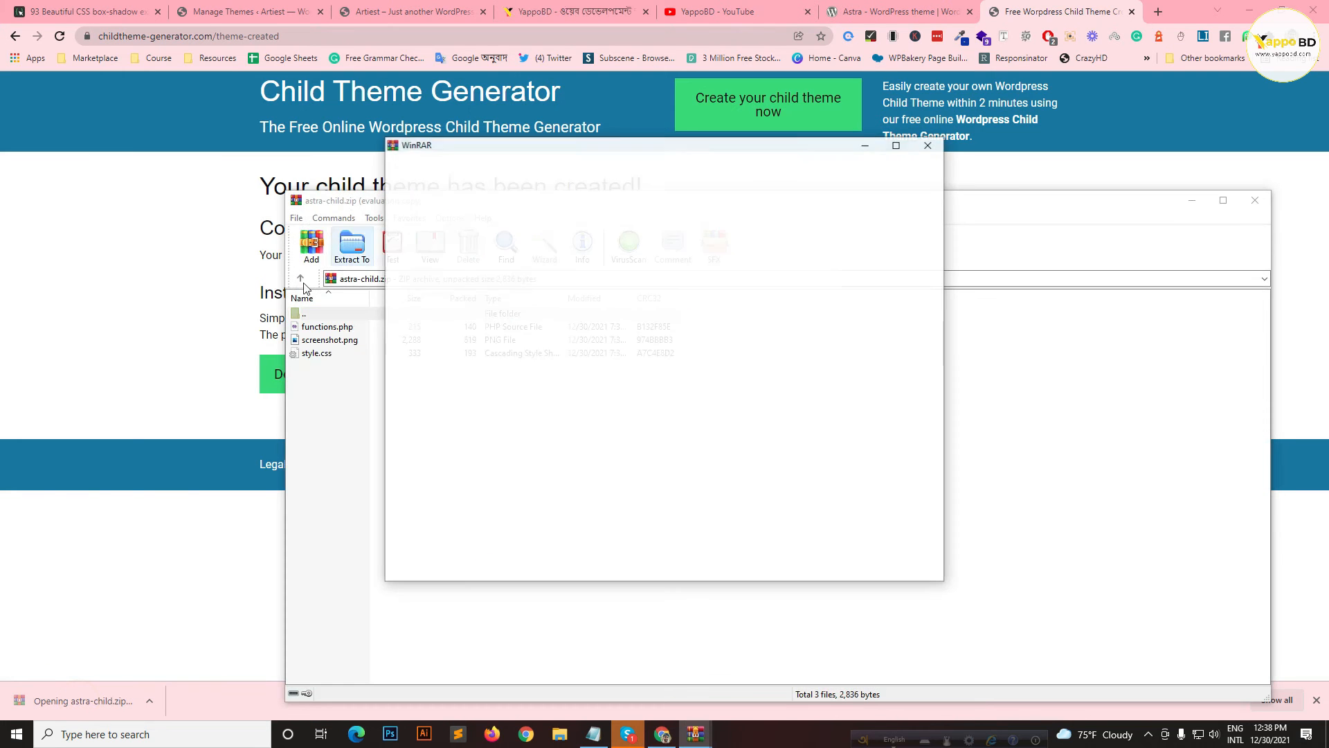
pyautogui.click(927, 145)
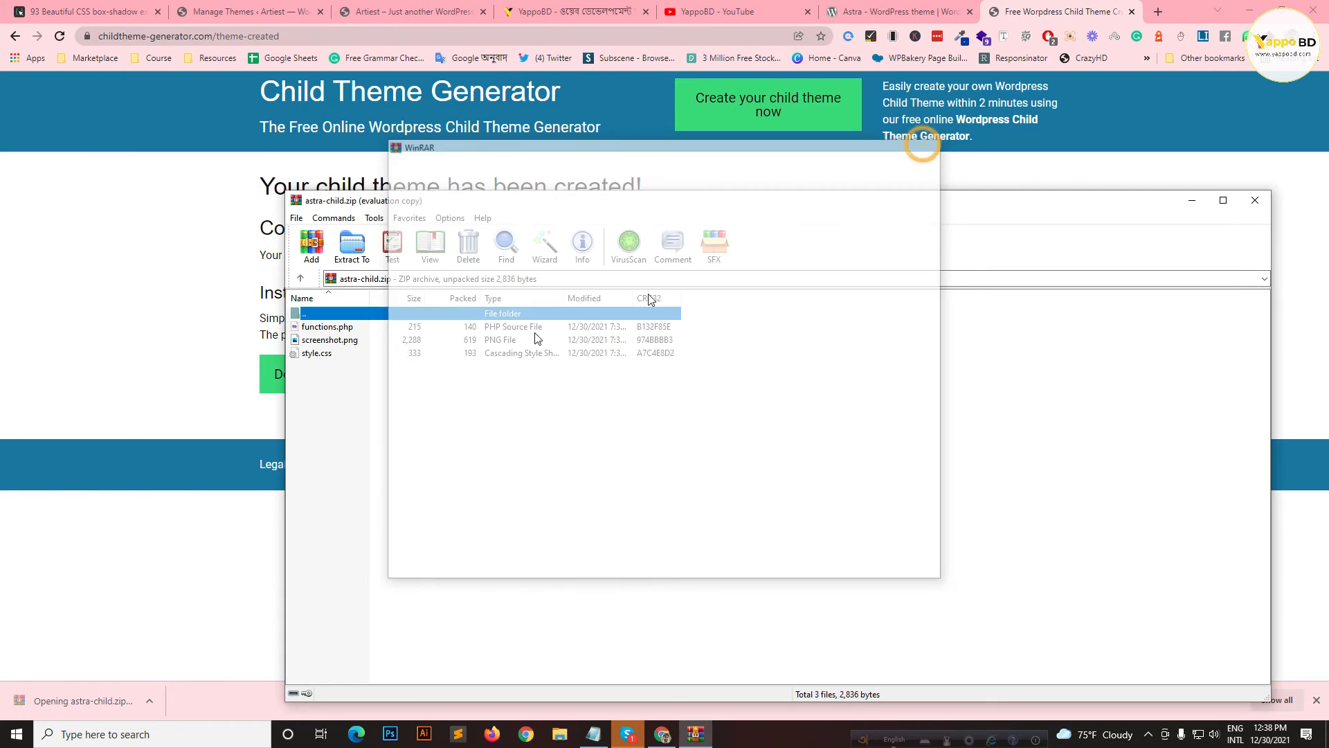
pyautogui.rightClick(309, 327)
pyautogui.click(306, 328)
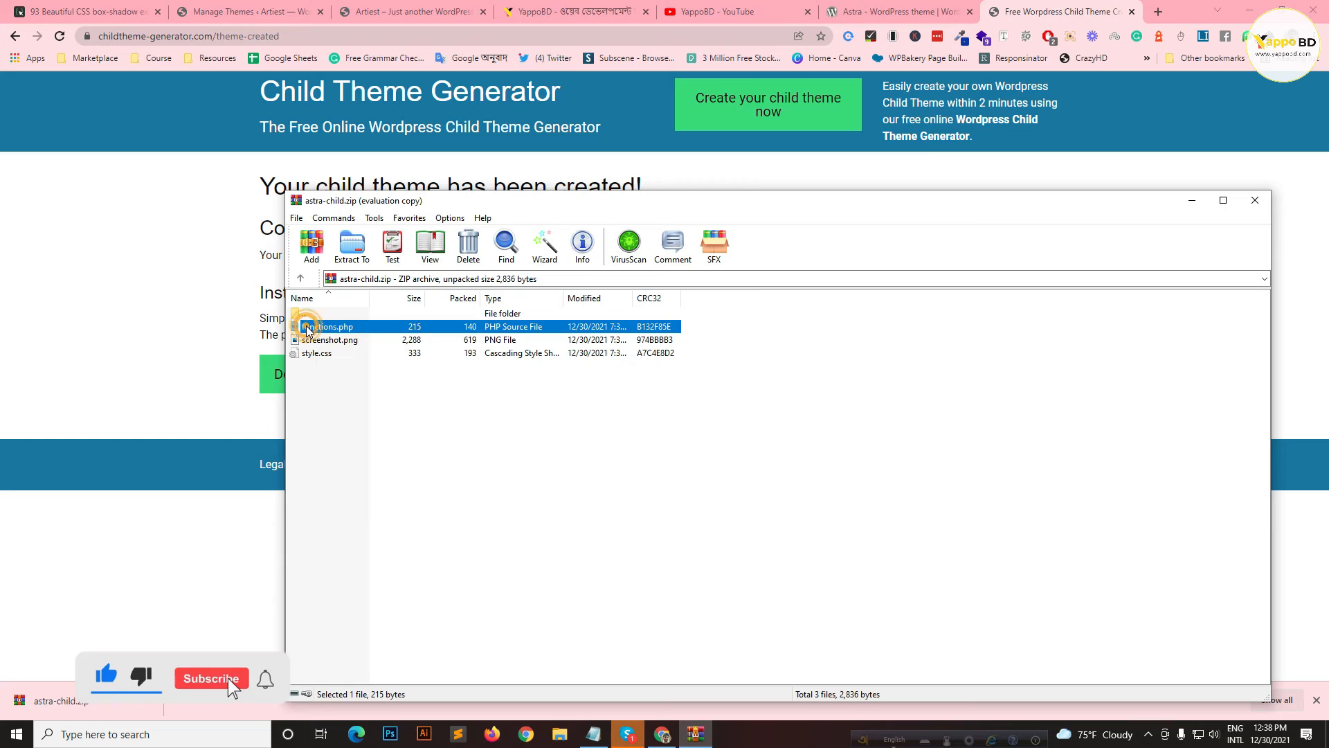
pyautogui.doubleClick(306, 327)
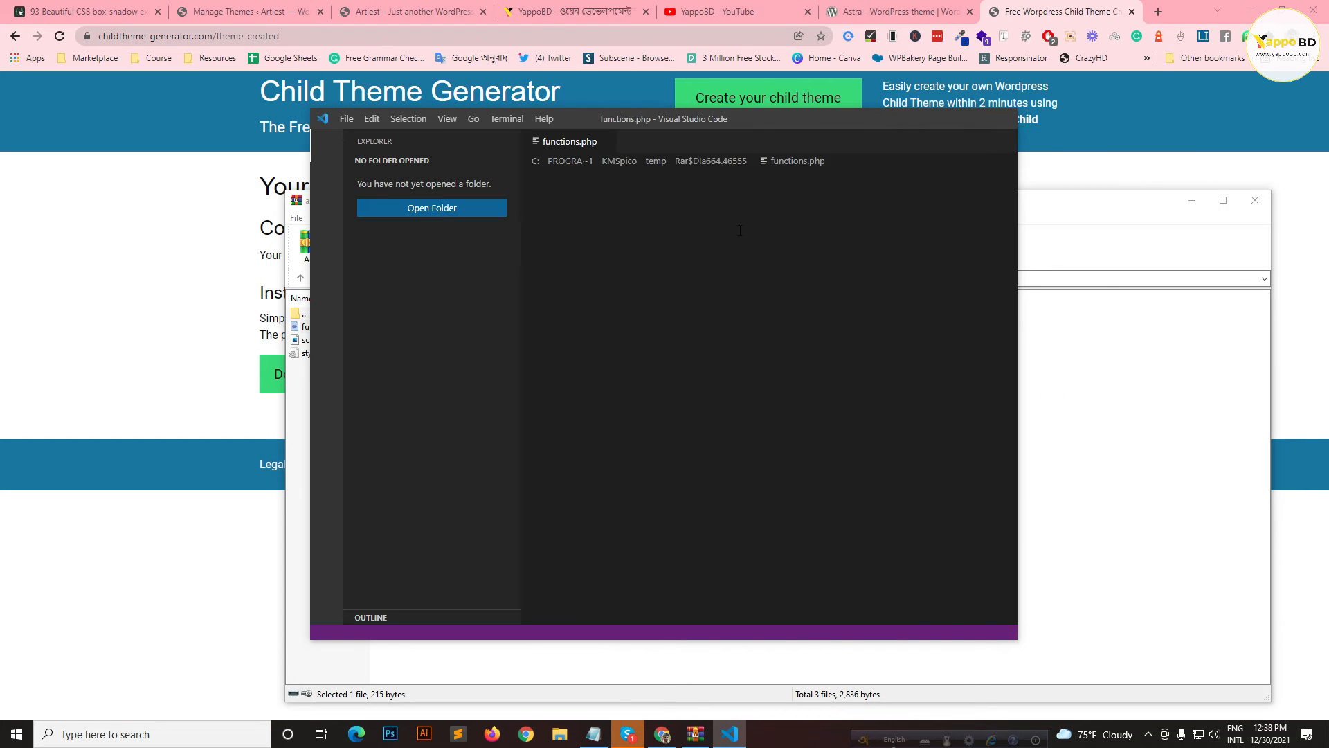
# Step: Maximize VS Code and inspect functions.php's add_action and wp_enqueue_style code
pyautogui.click(970, 121)
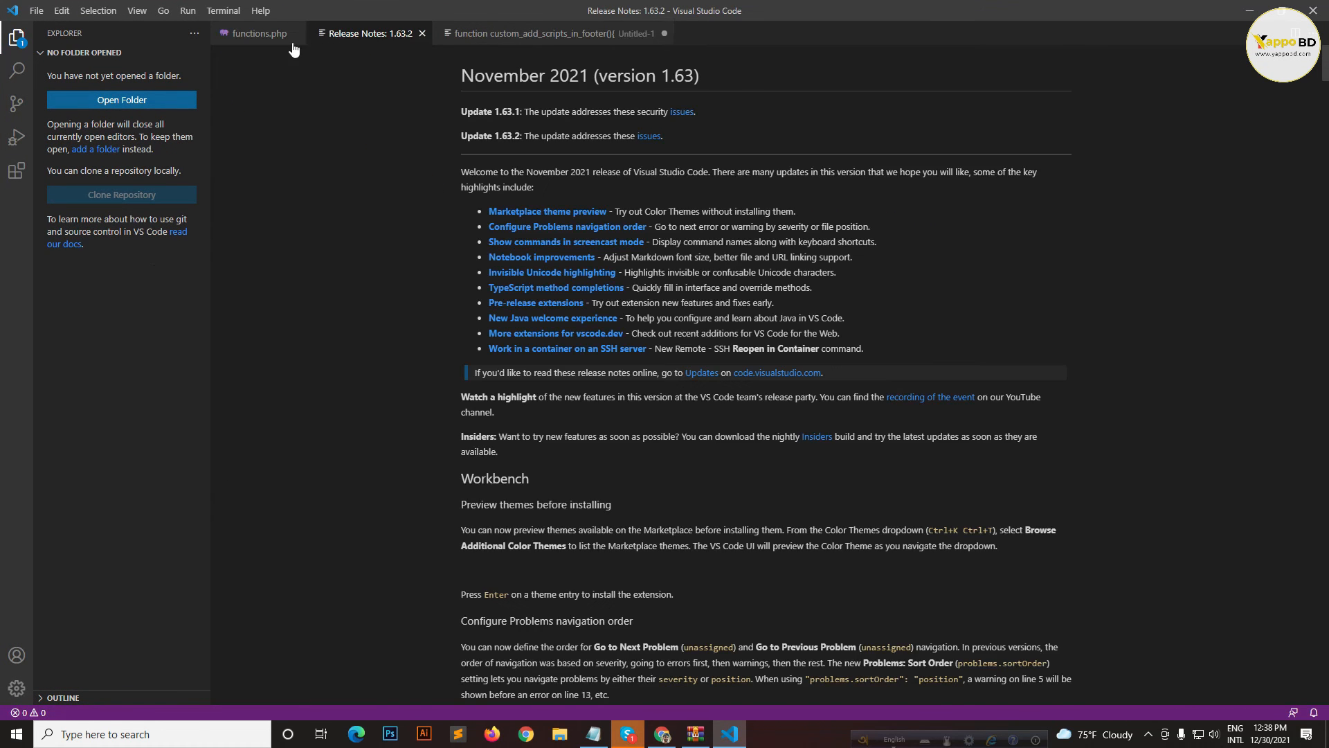
pyautogui.click(264, 31)
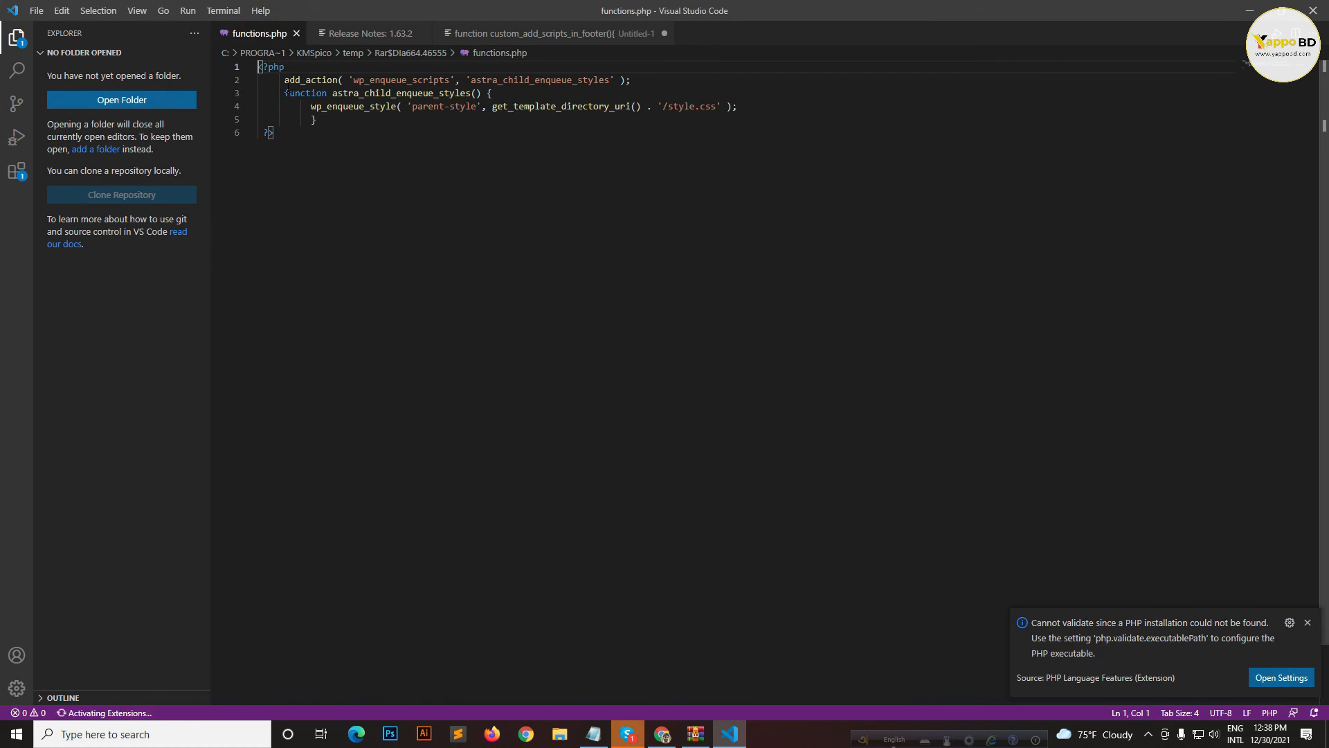
pyautogui.click(312, 80)
pyautogui.click(392, 80)
pyautogui.click(531, 78)
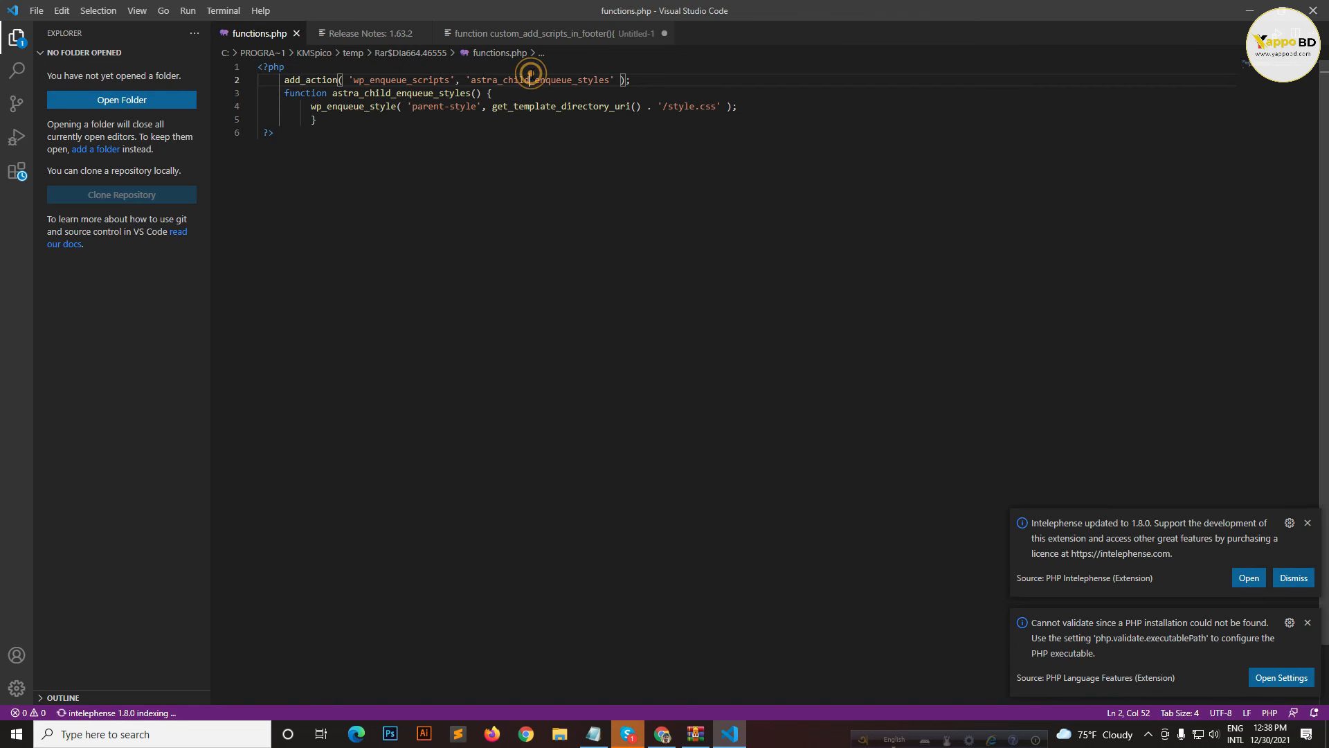
pyautogui.click(564, 108)
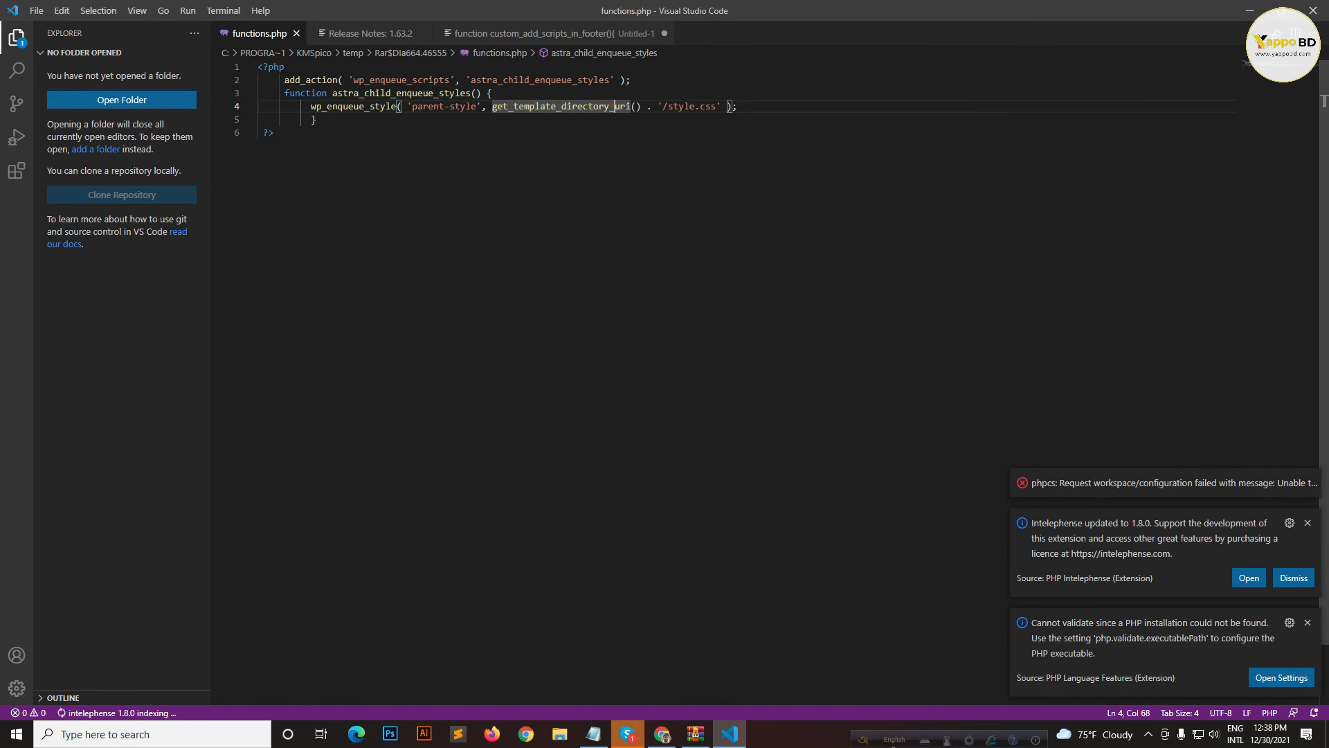
pyautogui.click(712, 107)
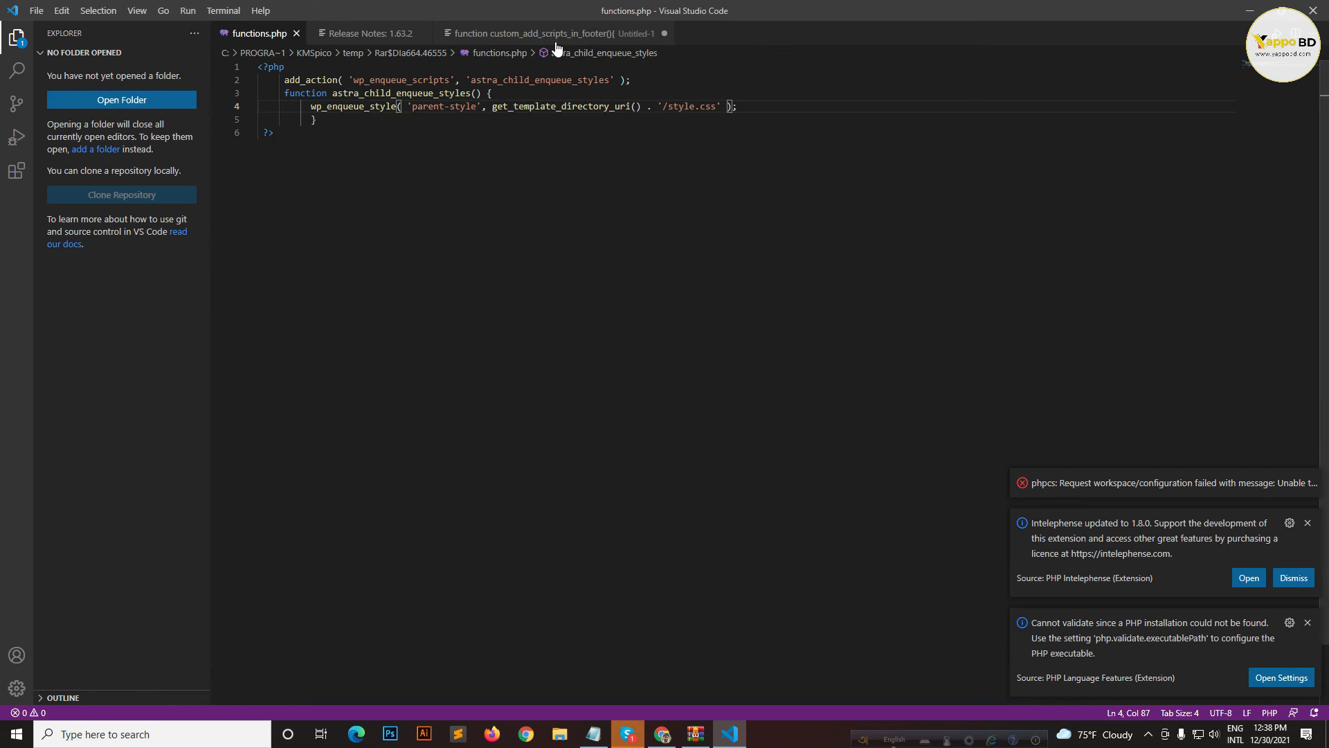
pyautogui.click(516, 54)
pyautogui.click(506, 54)
pyautogui.click(502, 53)
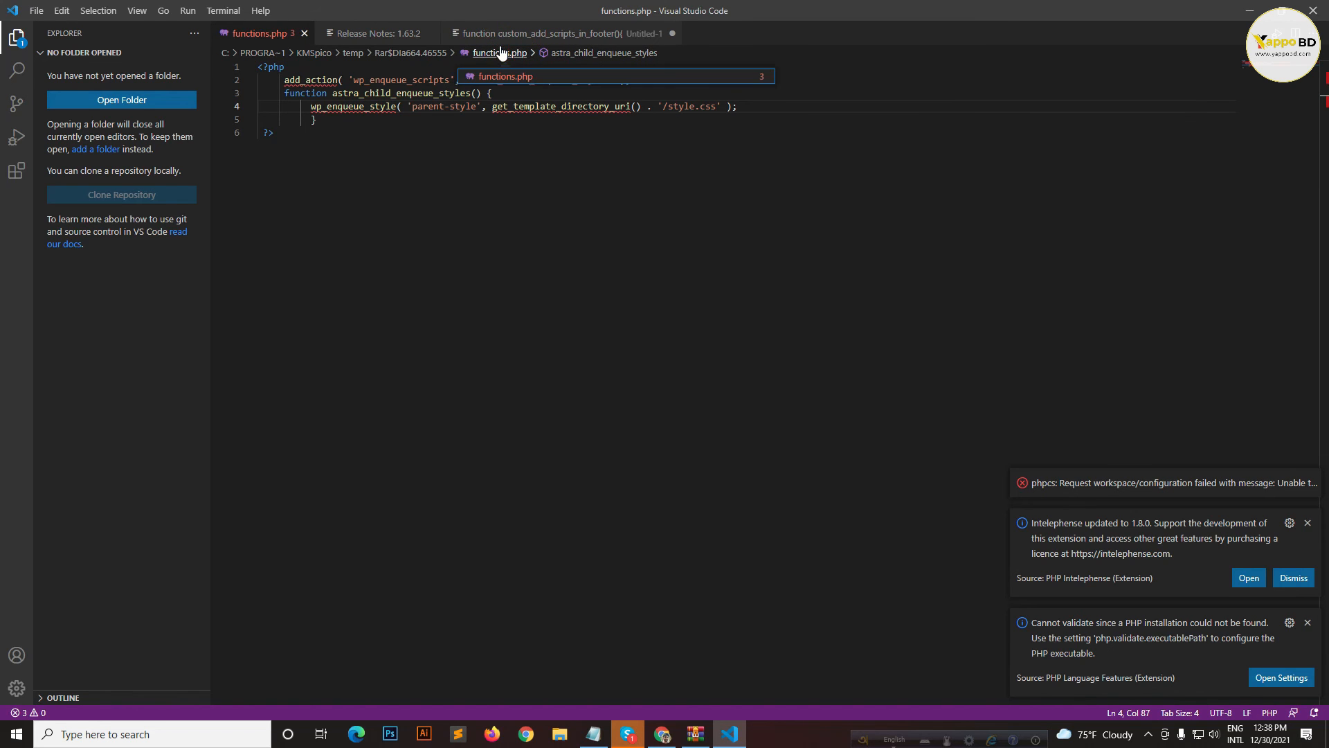
# Step: Glance at the Untitled-1 slick slider script and Release Notes, then close VS Code
pyautogui.click(579, 43)
pyautogui.scroll(1, 455, 230)
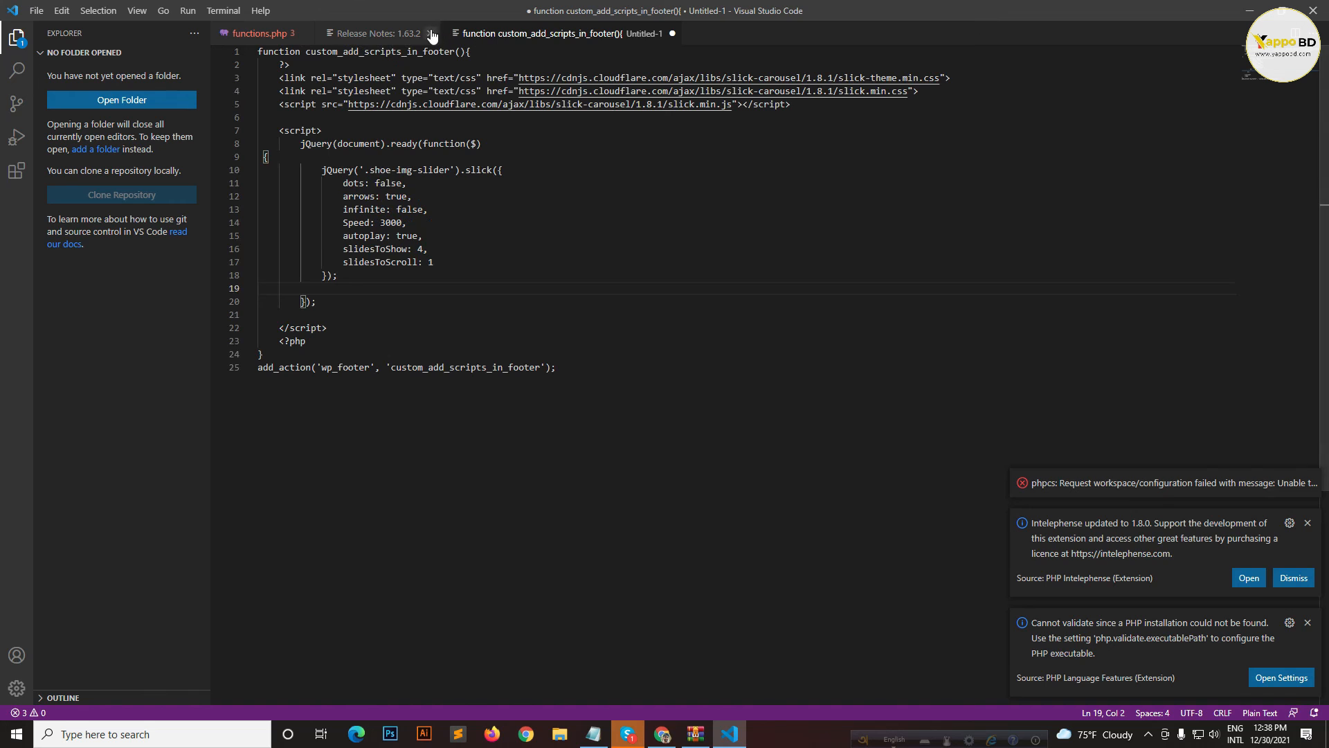
pyautogui.click(380, 32)
pyautogui.click(1314, 9)
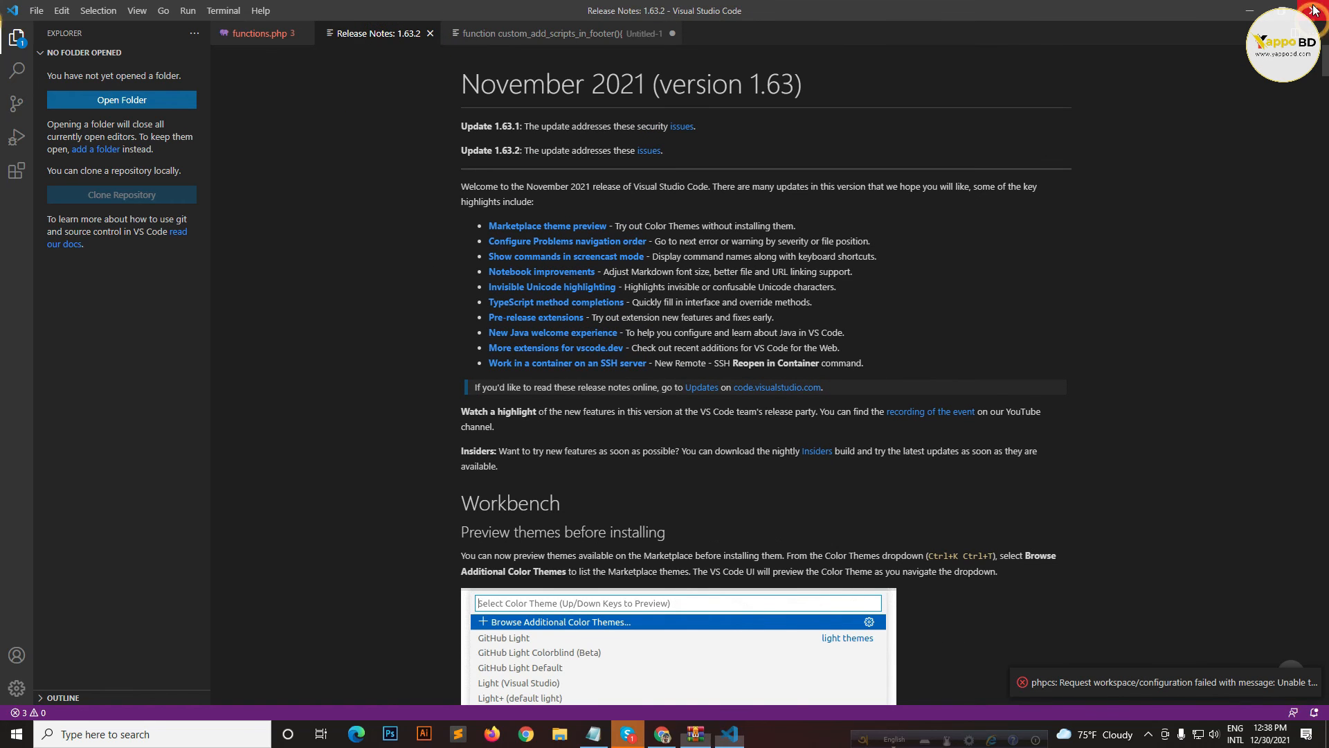